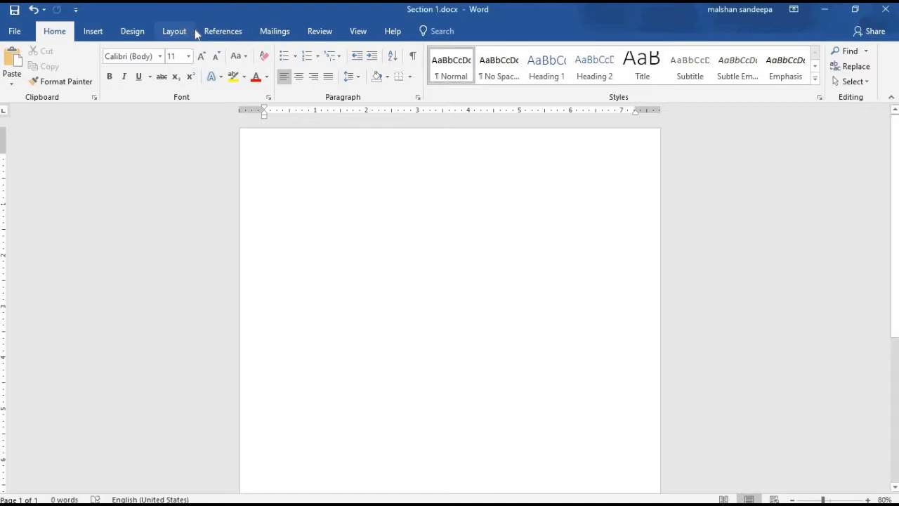
- Give the page Normal one-inch margins, Portrait orientation and Letter paper size
left_click(184, 31)
left_click(13, 62)
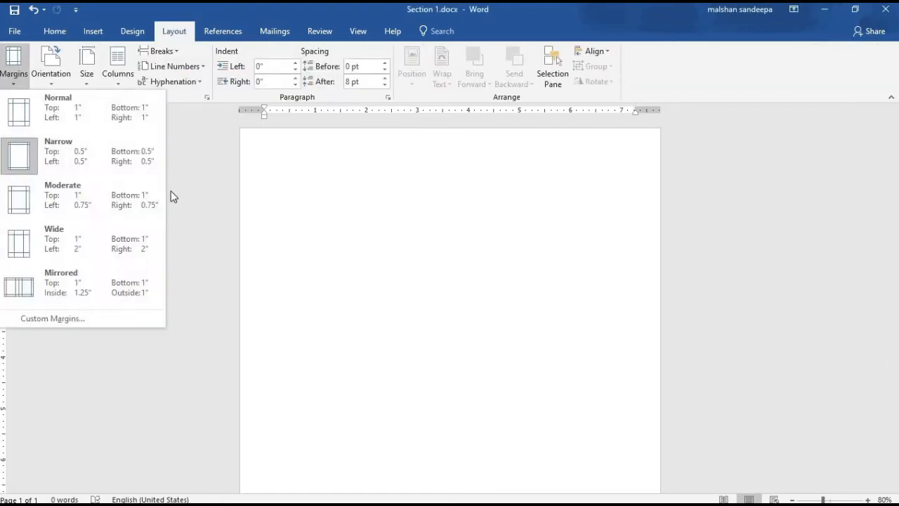
left_click(93, 121)
left_click(13, 67)
left_click(52, 146)
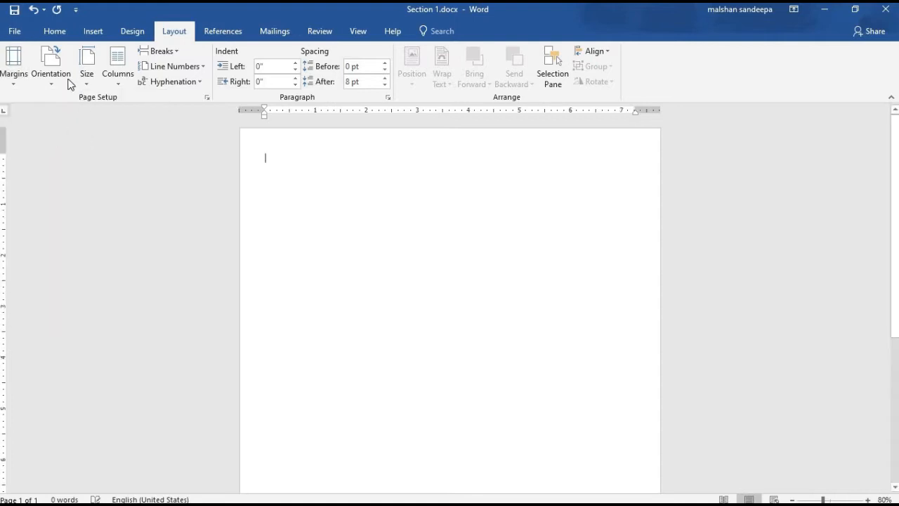
left_click(52, 70)
left_click(66, 110)
left_click(86, 65)
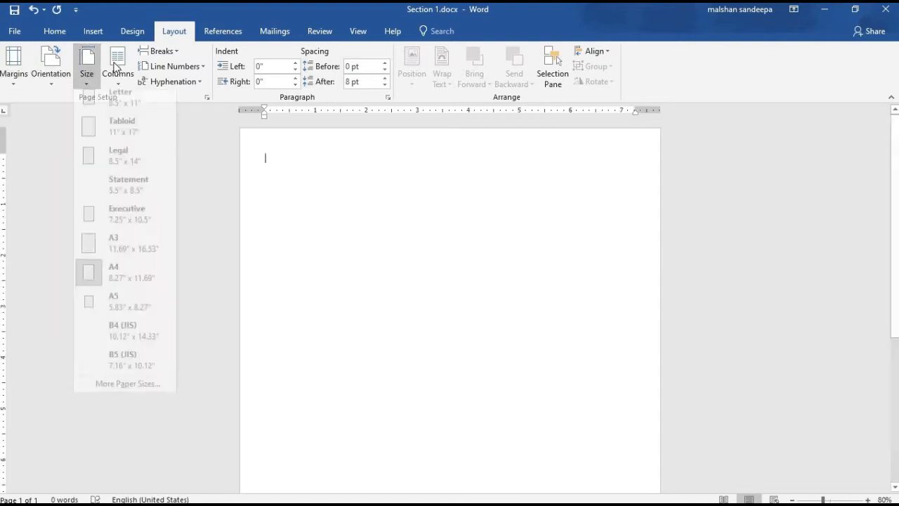
left_click(106, 111)
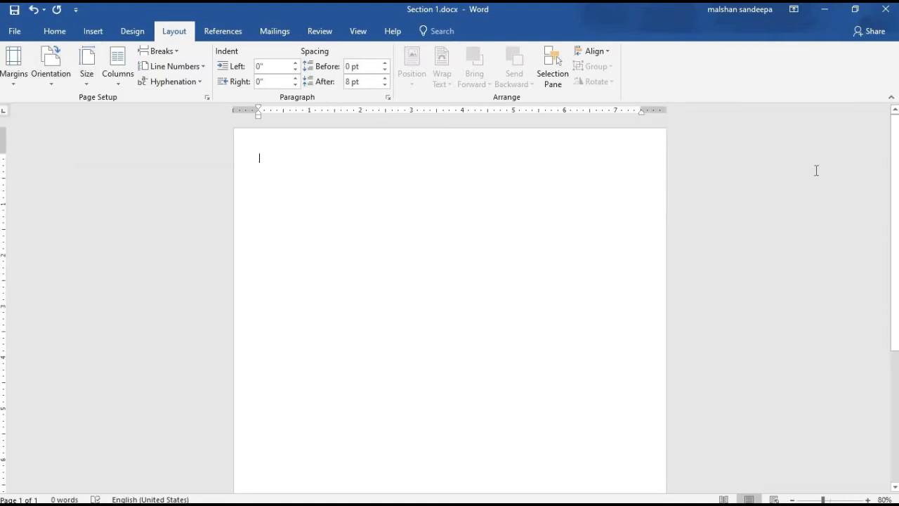
scroll(709, 166, "down", 1)
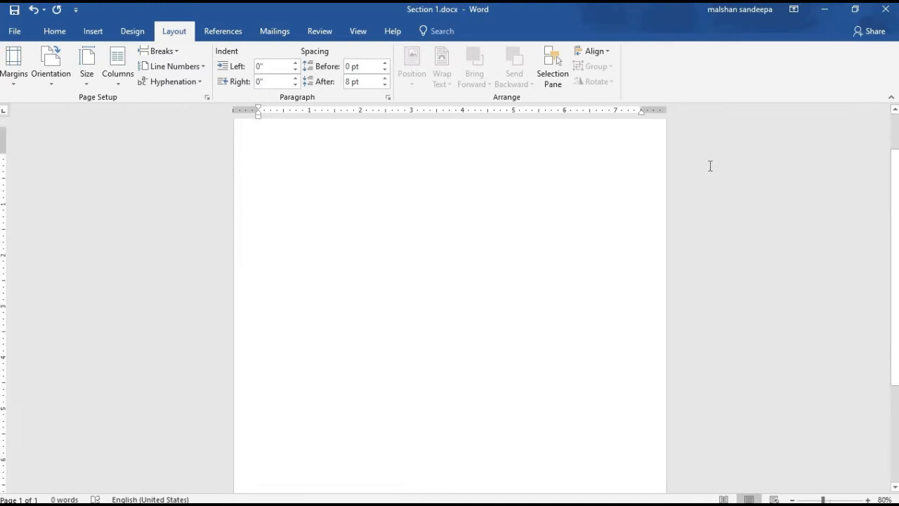
scroll(710, 166, "up", 1)
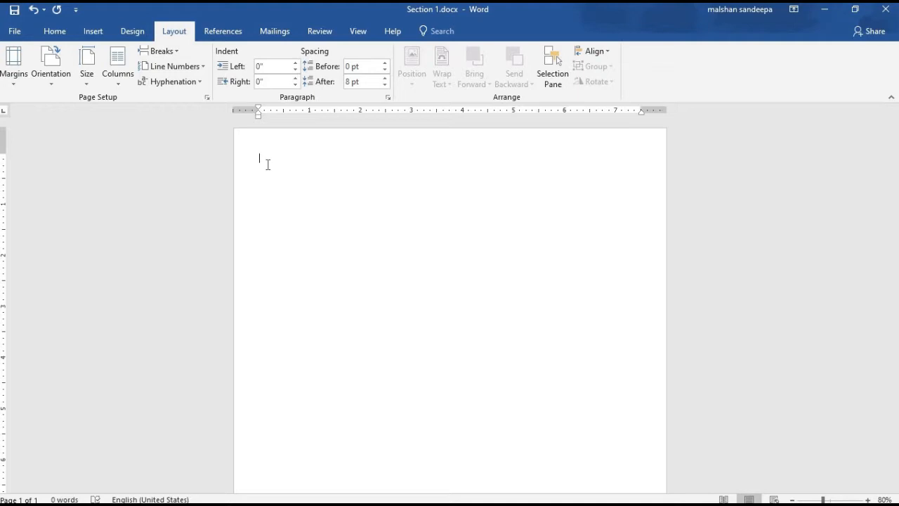
- Type the sender's name and address on the first line of the letter
type("sl edu.no: 1000,Rathmalana")
left_click(282, 157)
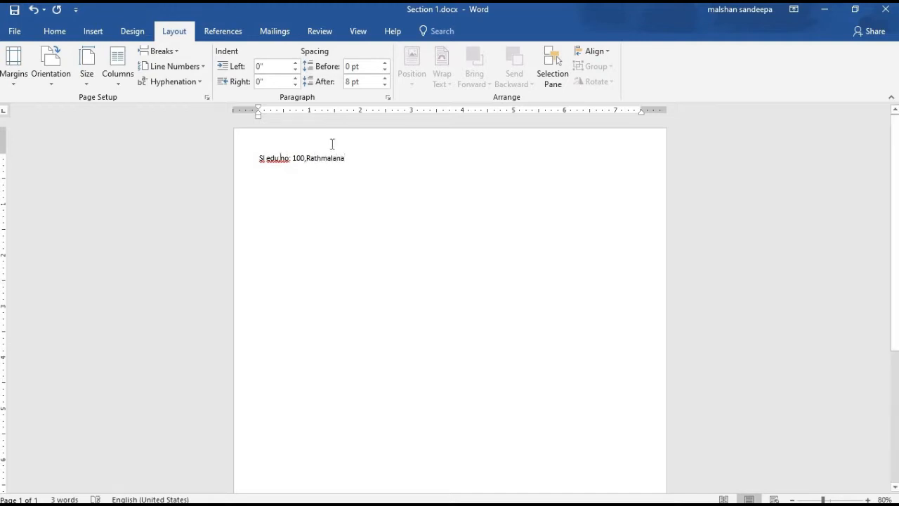
left_click(351, 152)
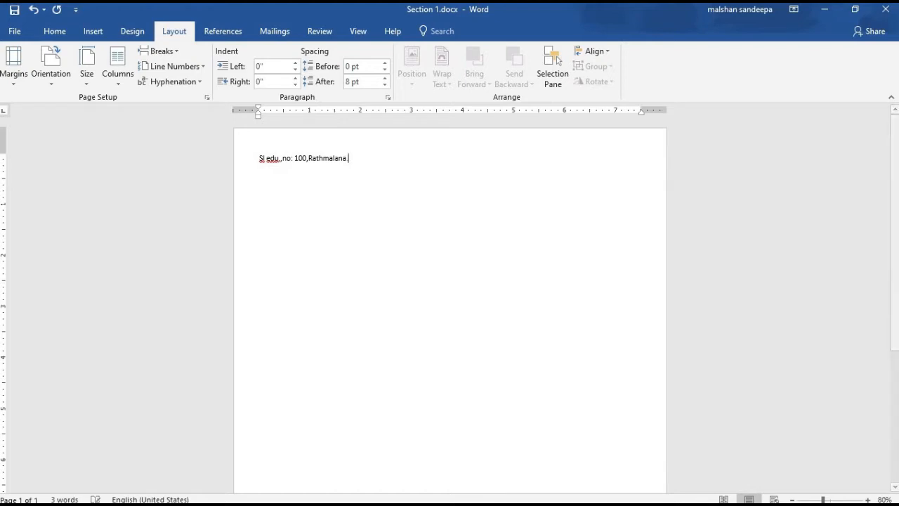
- Add the date 2020.10.24 and 'Dear Friend', then paste in the body text
type(".@000")
key("BackSpace")
key("BackSpace")
type("20.10.24")
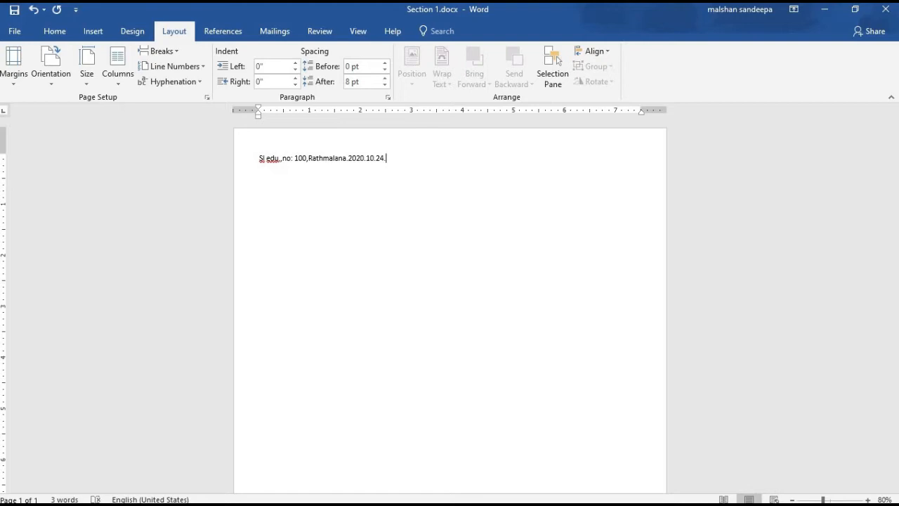
type(".de")
key("BackSpace")
key("BackSpace")
type("Dear Friend,")
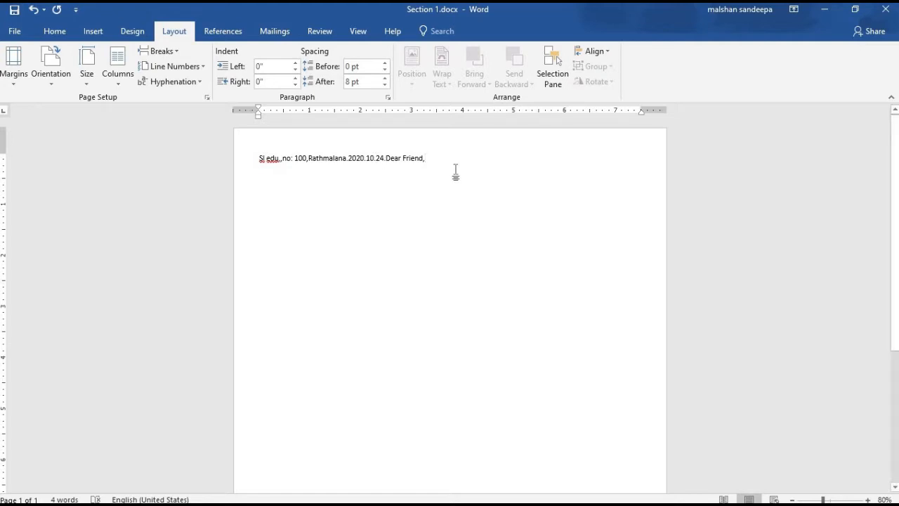
key("ctrl+v")
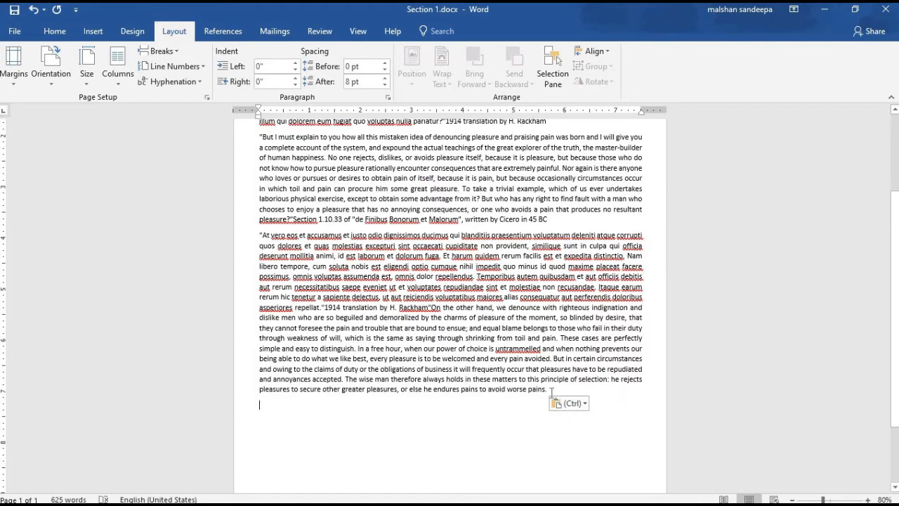
- Replace the mistyped 'Thanka' with the closing 'Your Friend,' and the sender's name
type("Your Friend, Sl ed")
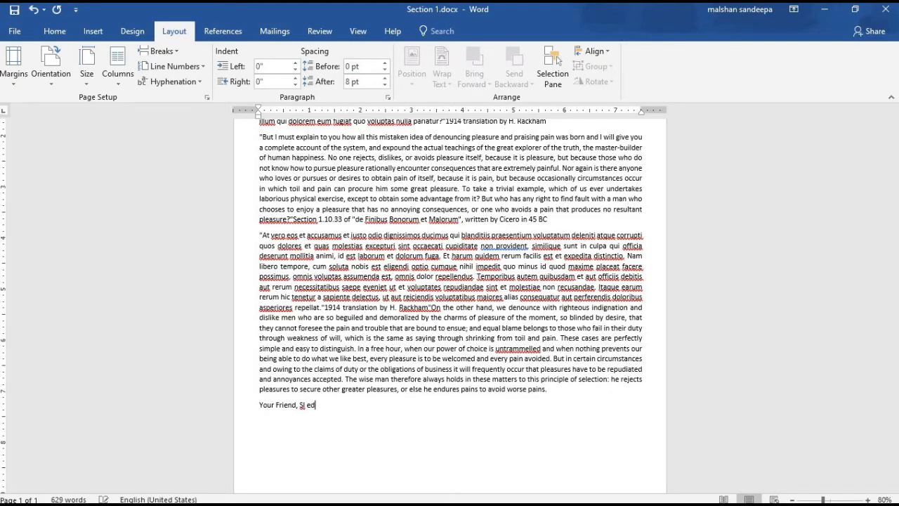
type("u.")
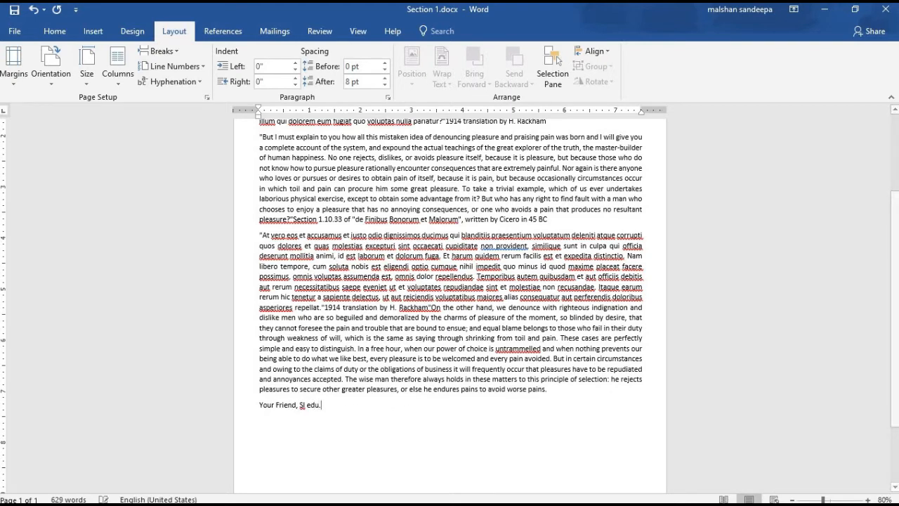
scroll(506, 379, "up", 1)
scroll(506, 383, "up", 3)
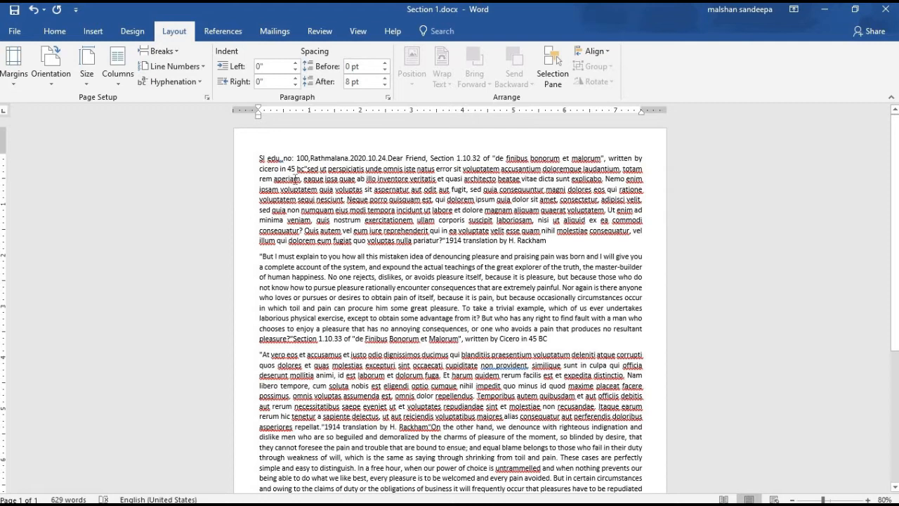
- Put the sender name, address, town, date and 'Dear Friend' on separate lines, with a blank line before the greeting
left_click(282, 159)
key("Return")
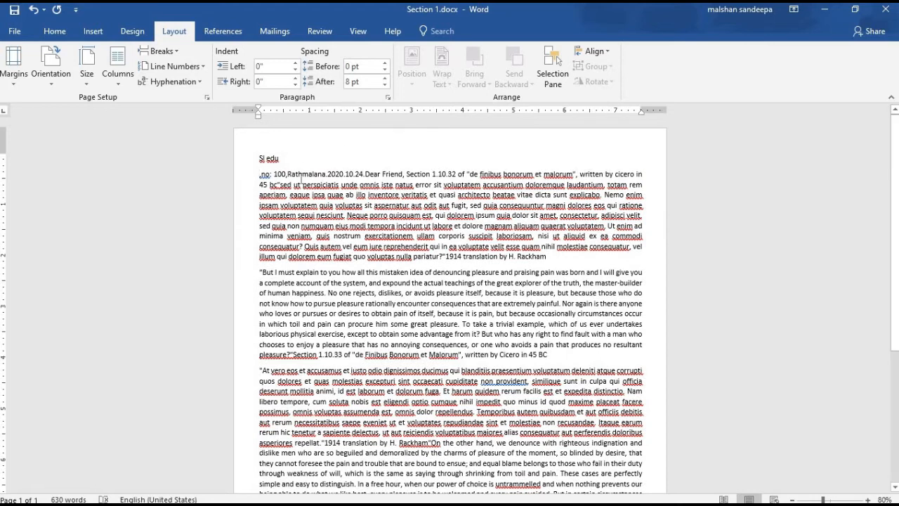
left_click(286, 174)
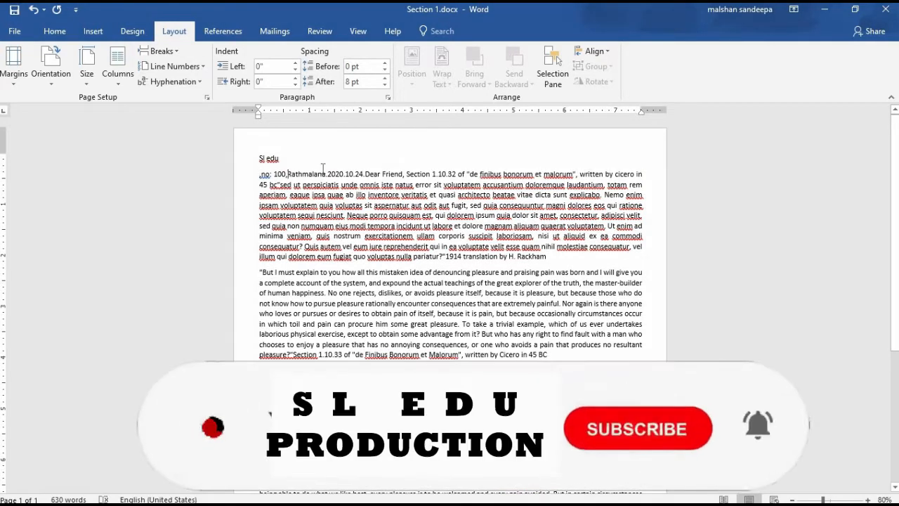
key("Return")
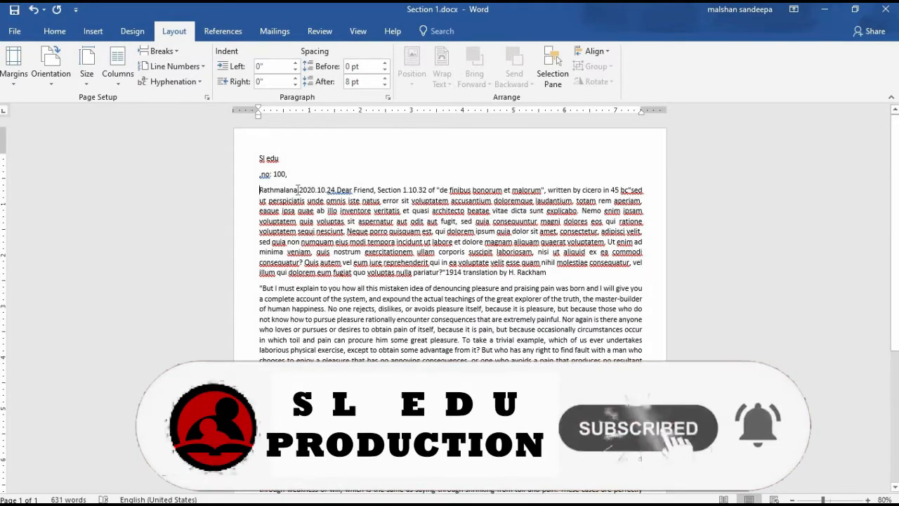
left_click(299, 189)
key("Return")
left_click(296, 205)
key("Return")
key("Return")
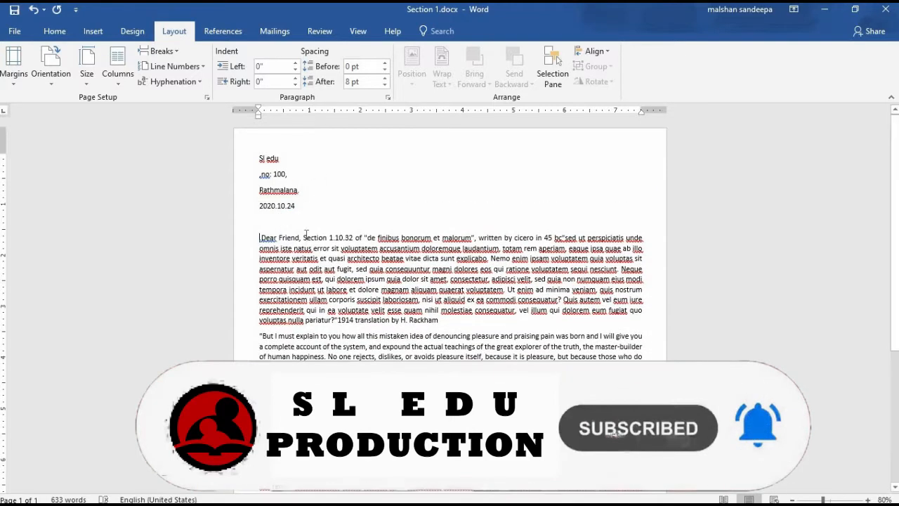
key("Return")
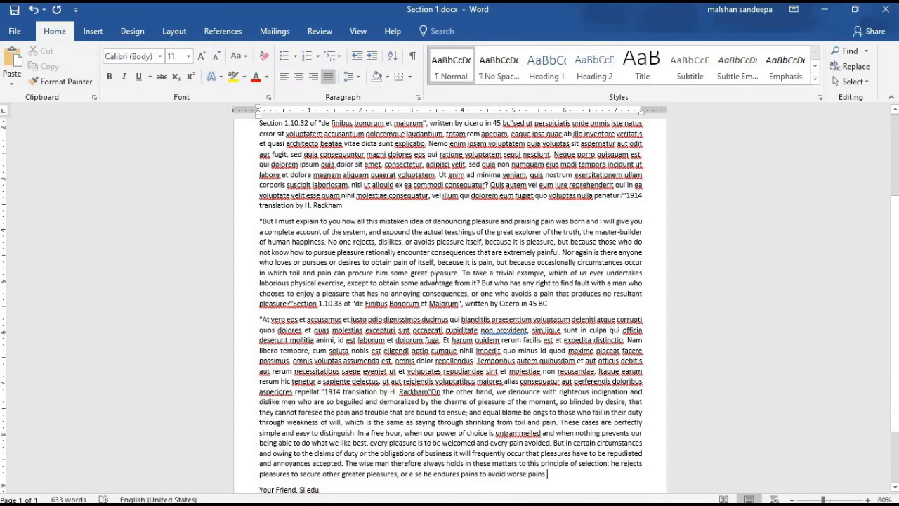
scroll(435, 278, "up", 3)
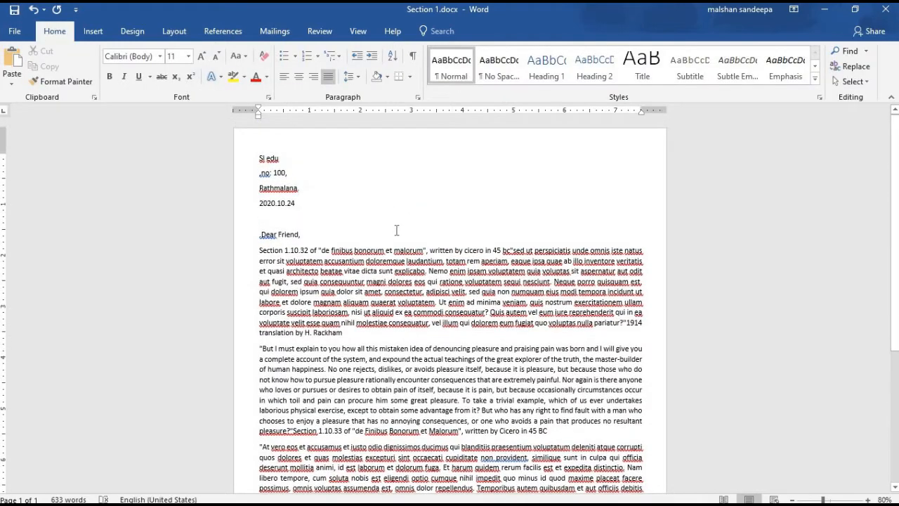
scroll(317, 230, "up", 1)
- Try a Tab indent on the body's first line, then remove it to leave the paragraph unindented
left_click(261, 250)
key("Tab")
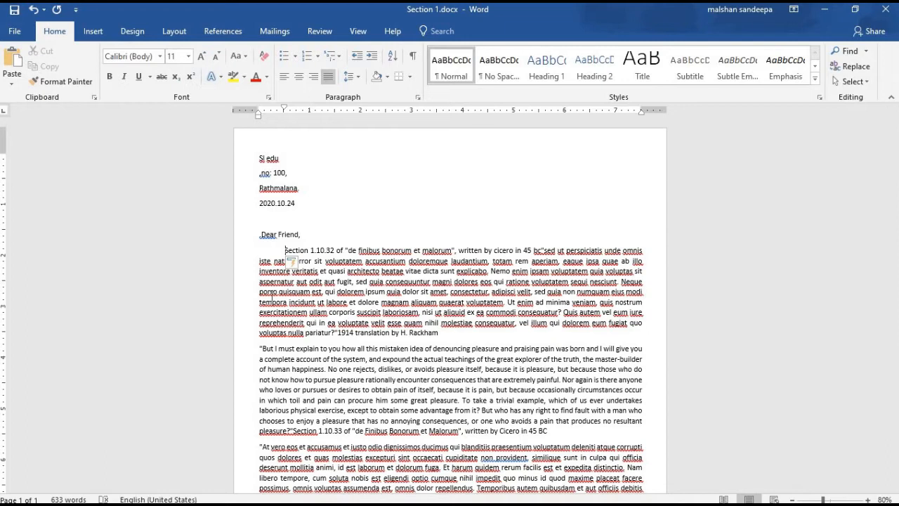
key("BackSpace")
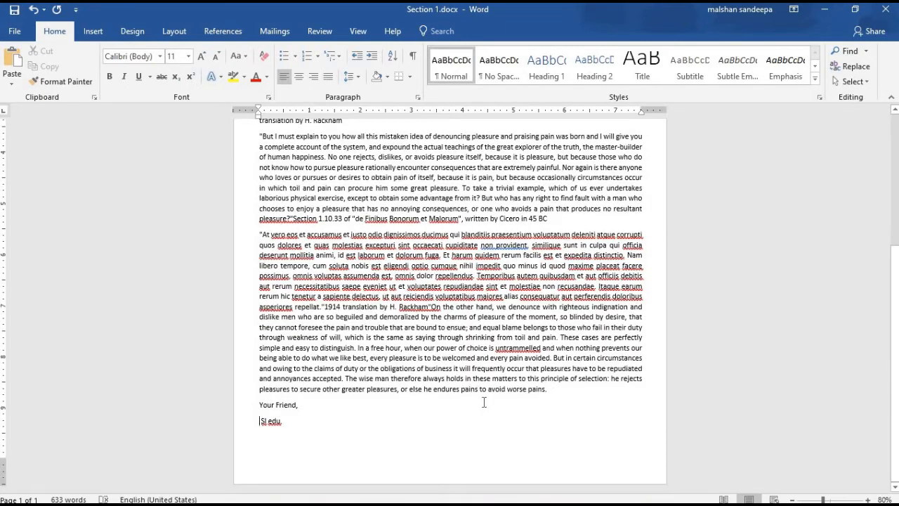
scroll(398, 430, "up", 5)
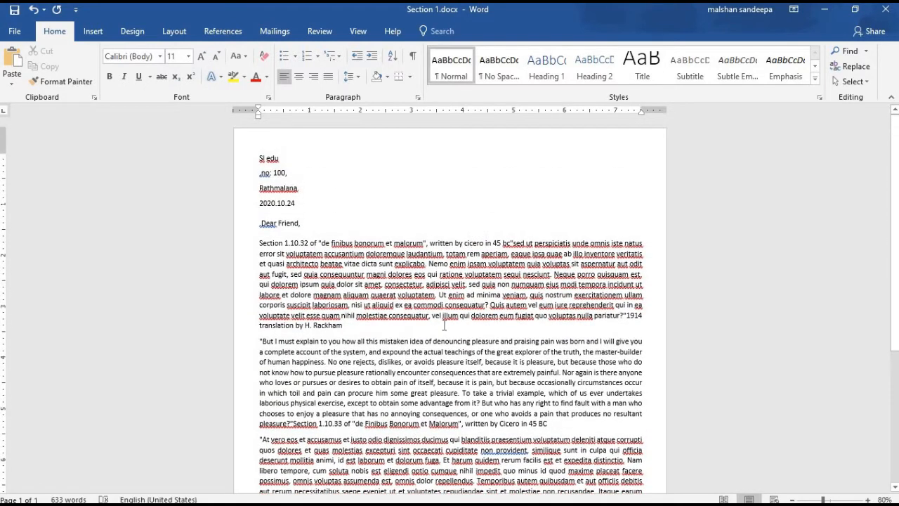
scroll(448, 325, "down", 2)
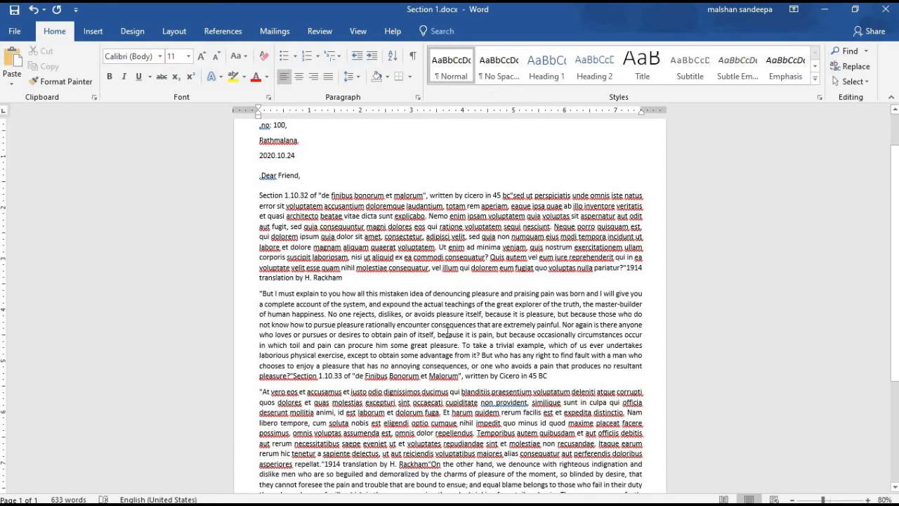
scroll(449, 329, "up", 2)
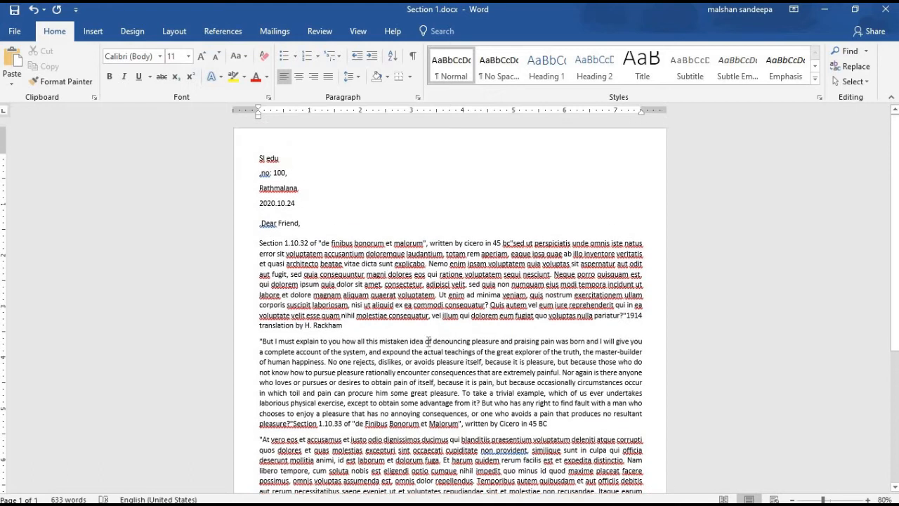
left_click(304, 220)
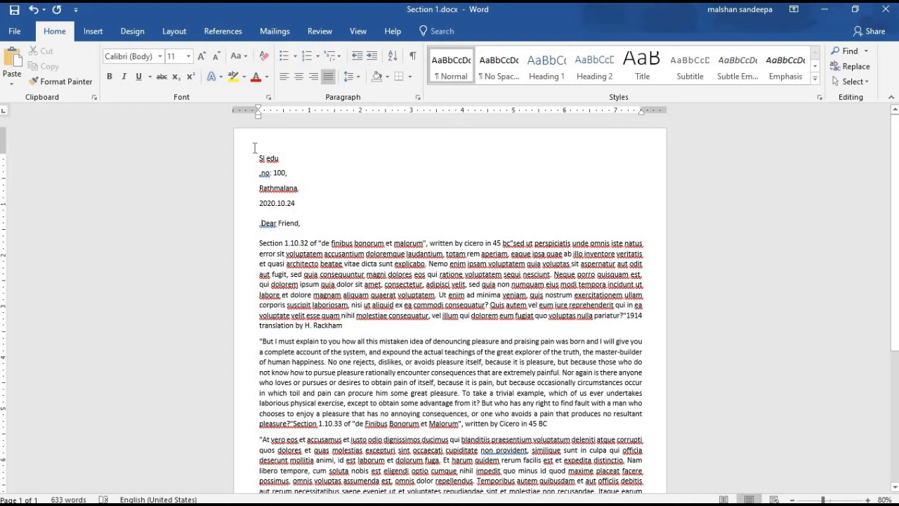
- Insert an empty line after the date in the address block
left_click_drag(259, 156, 306, 188)
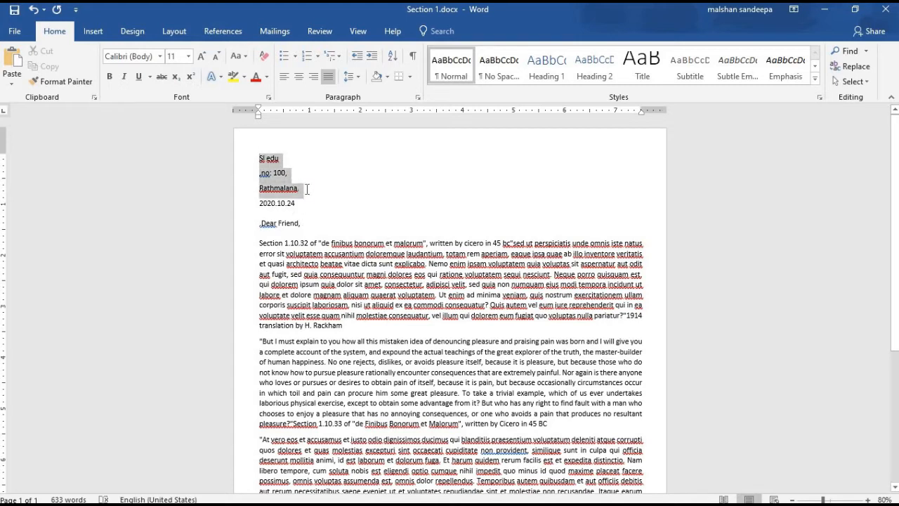
left_click(351, 215)
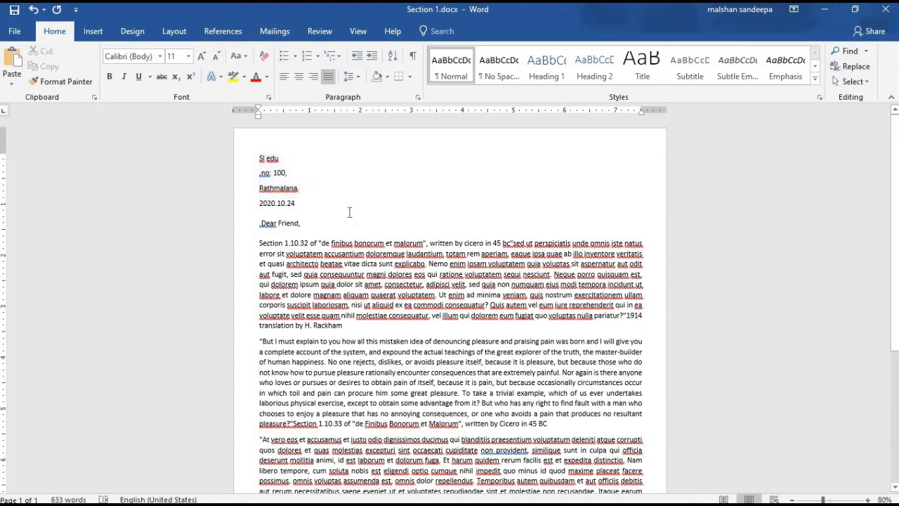
left_click_drag(303, 205, 257, 156)
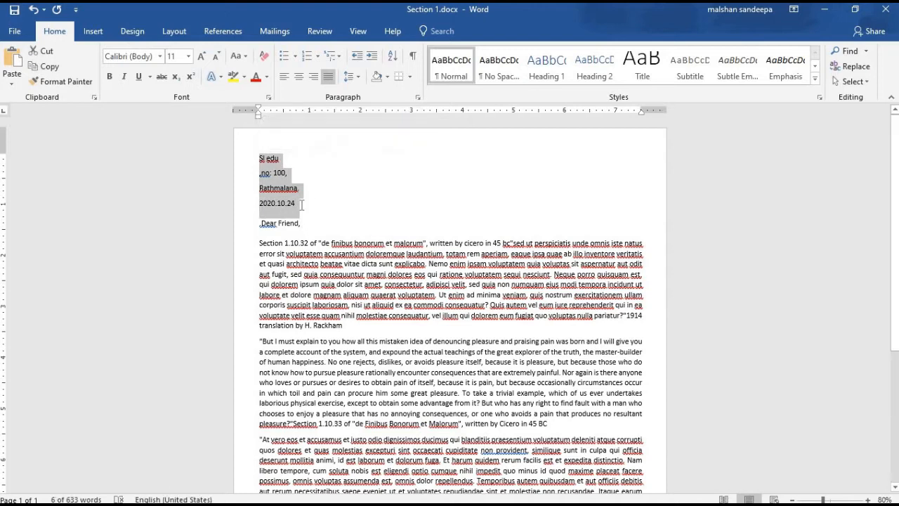
left_click(280, 220)
left_click(300, 204)
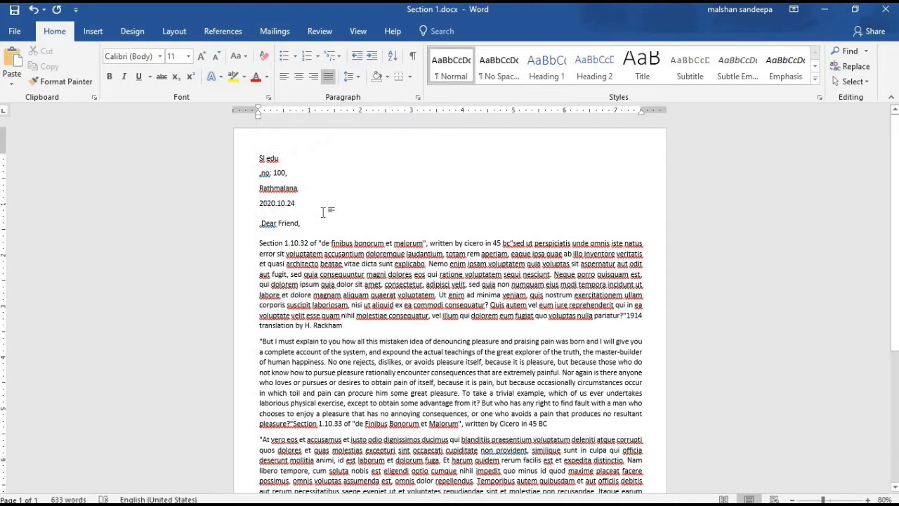
key("Return")
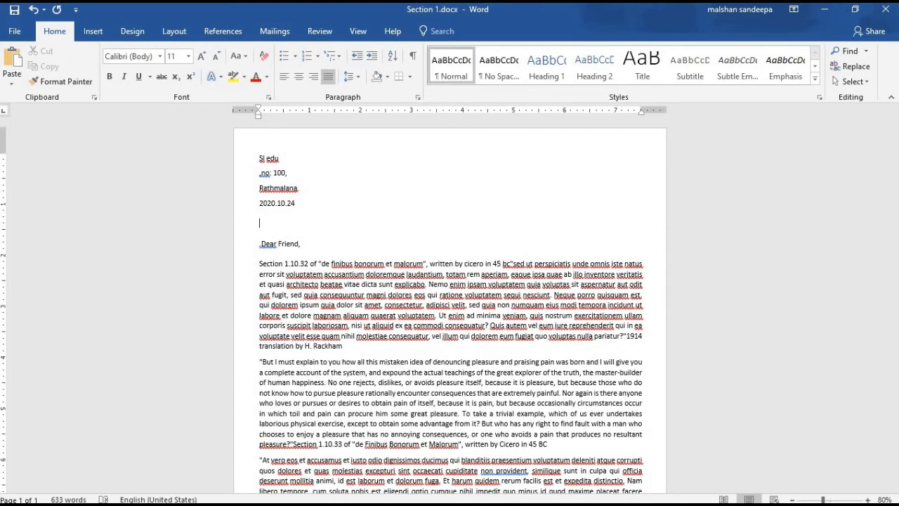
- Type 'Bank,' and 'Colombo.' on separate lines and set them to 1.0 line spacing
type("bank")
key("BackSpace")
key("BackSpace")
key("BackSpace")
key("BackSpace")
type("Bank,Colomb")
key("Left")
key("Left")
key("Return")
left_click_drag(305, 254, 269, 232)
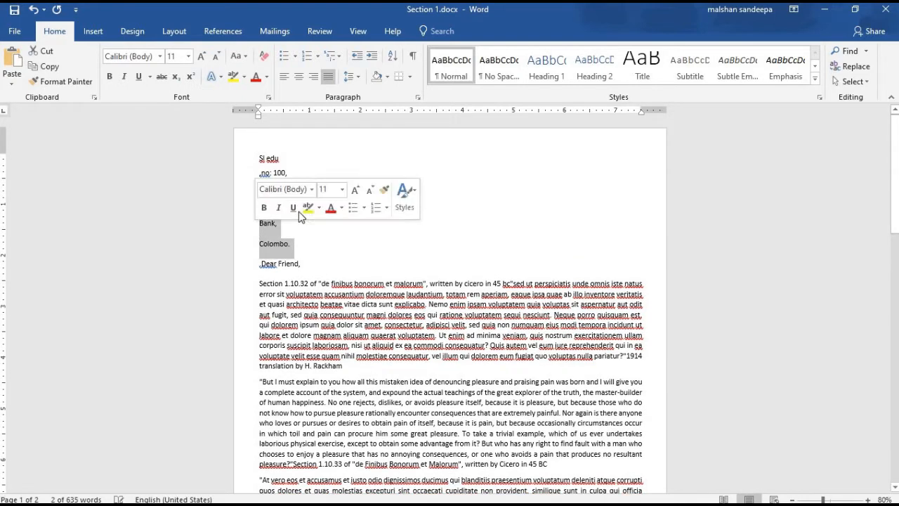
left_click(353, 79)
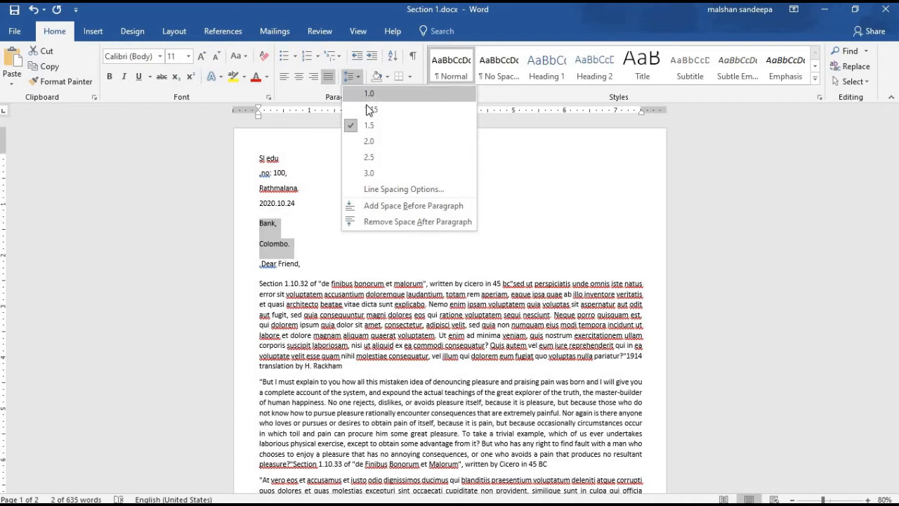
left_click(371, 94)
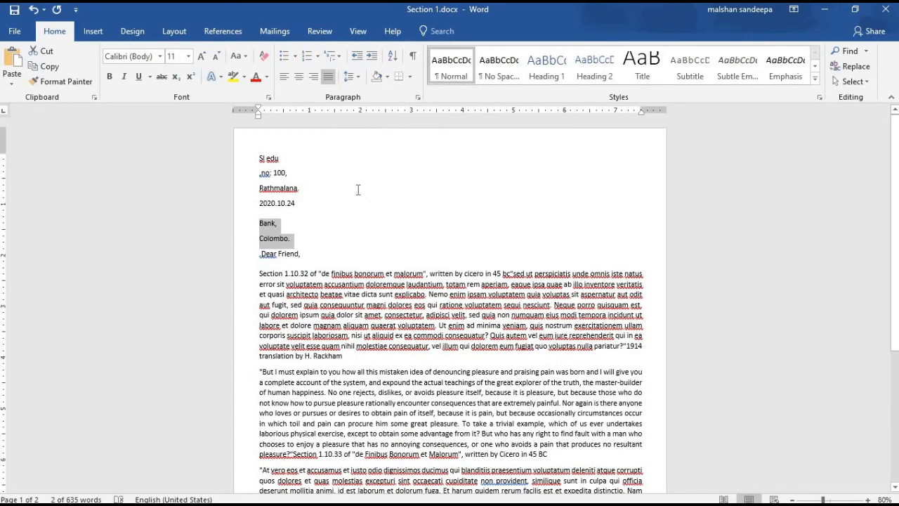
left_click(357, 189)
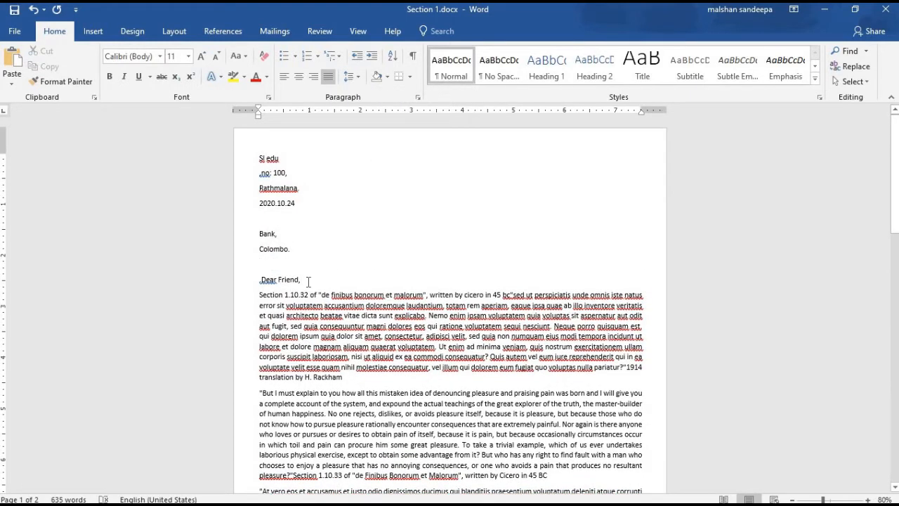
- Change the greeting to 'Dear sir,' and make the 'Section 1.10.32' heading bold, underlined and separate
key("BackSpace")
key("BackSpace")
key("BackSpace")
key("BackSpace")
key("BackSpace")
key("BackSpace")
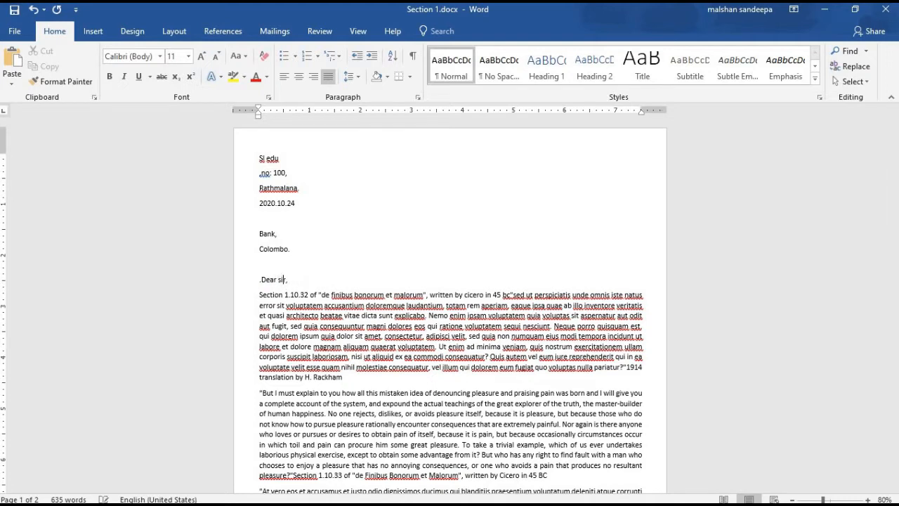
type(",")
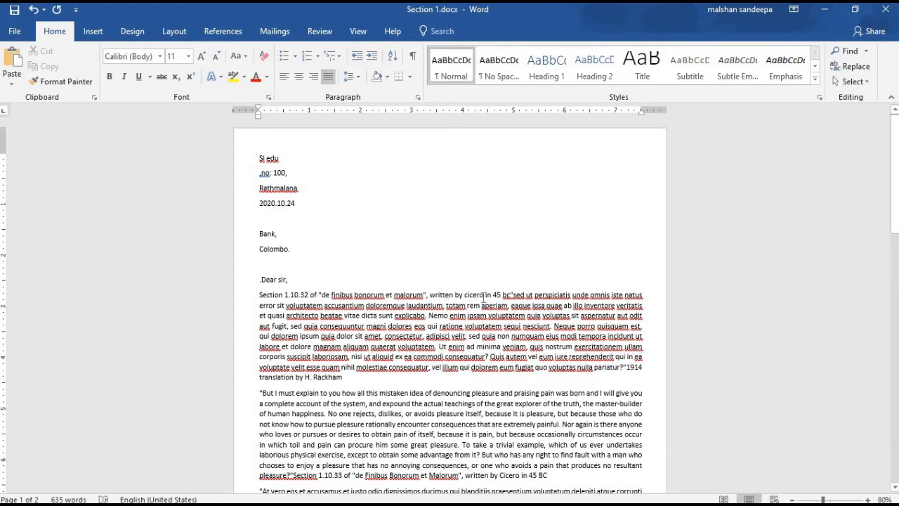
left_click_drag(428, 295, 260, 298)
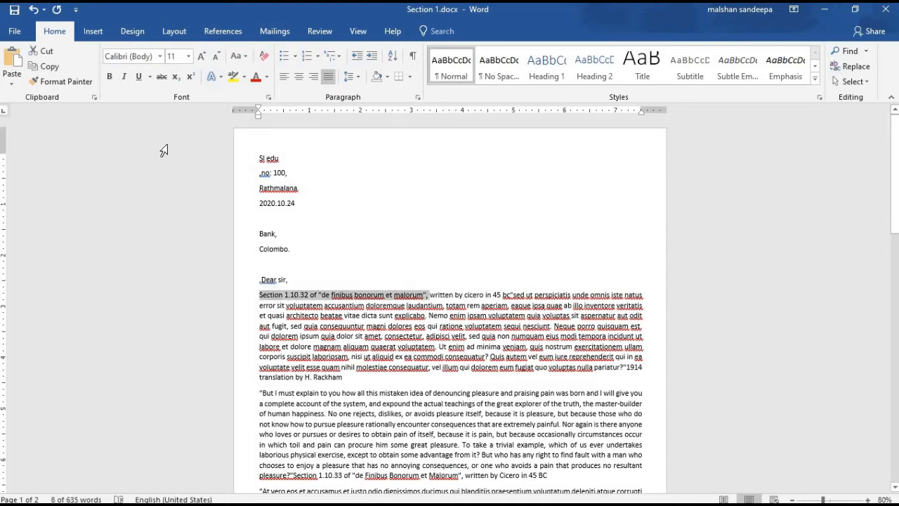
left_click(109, 76)
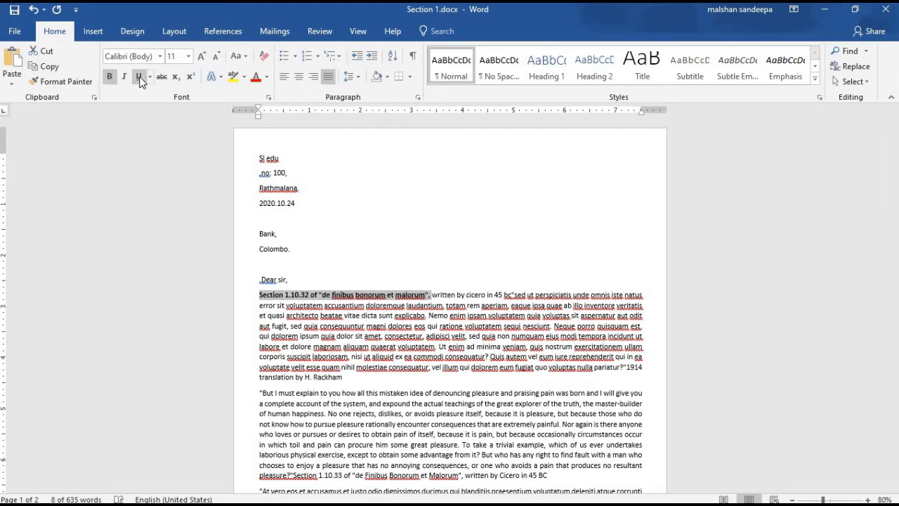
left_click(430, 296)
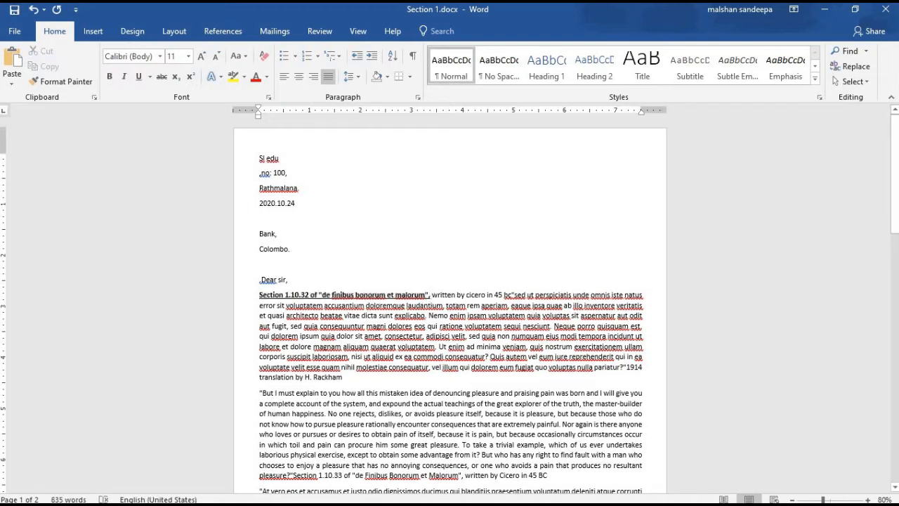
key("Return")
scroll(384, 259, "down", 10)
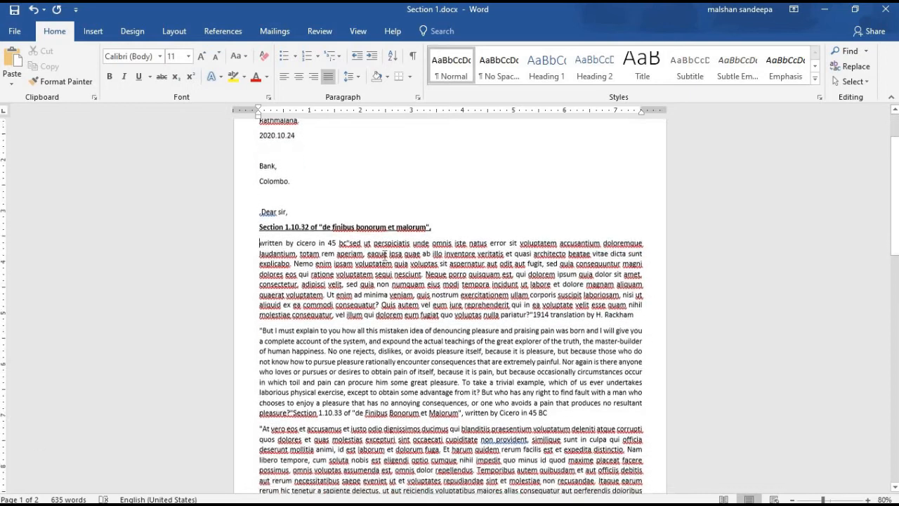
scroll(386, 251, "down", 2)
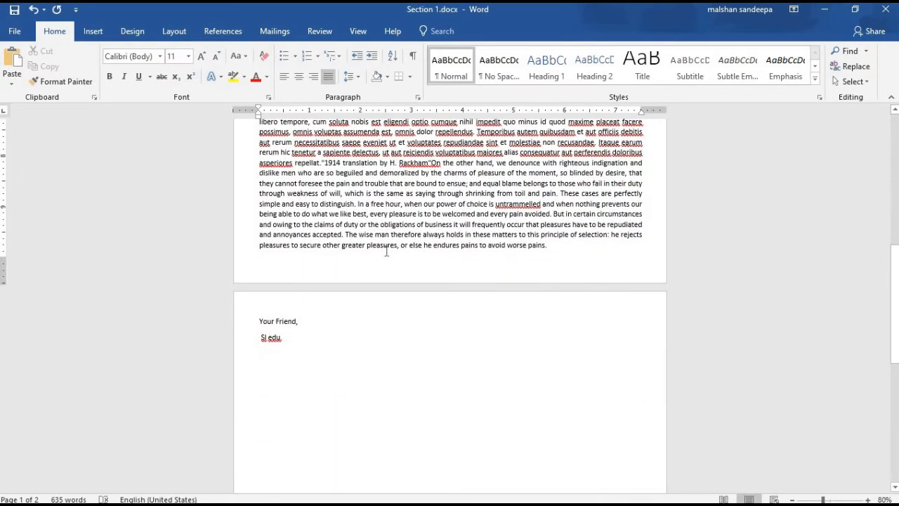
scroll(385, 251, "up", 2)
- Delete the final body sentences, add a 'Thank you.' line, and remove 'Friend' from the closing
left_click_drag(551, 318, 208, 257)
key("Delete")
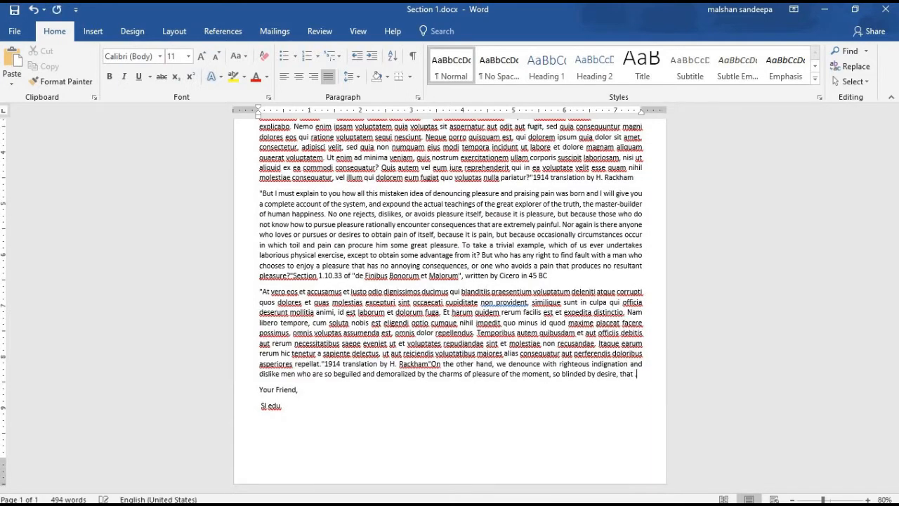
key("Return")
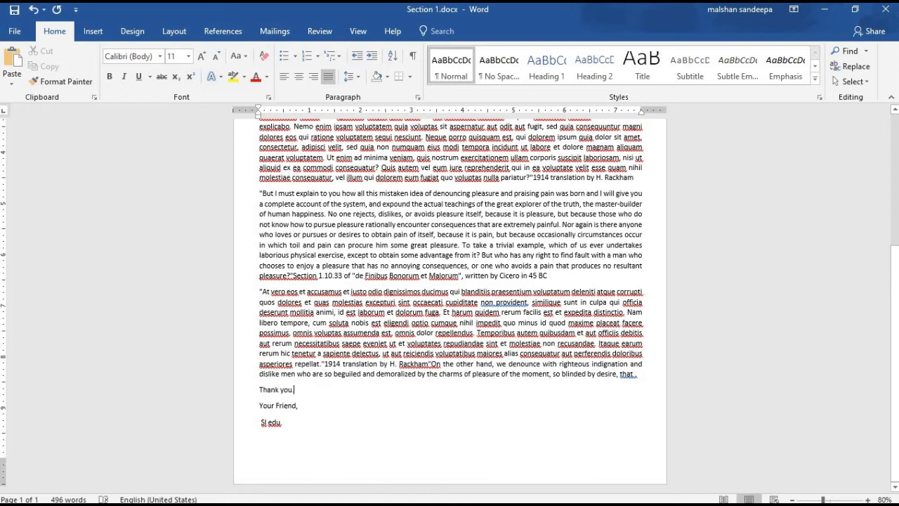
key("Return")
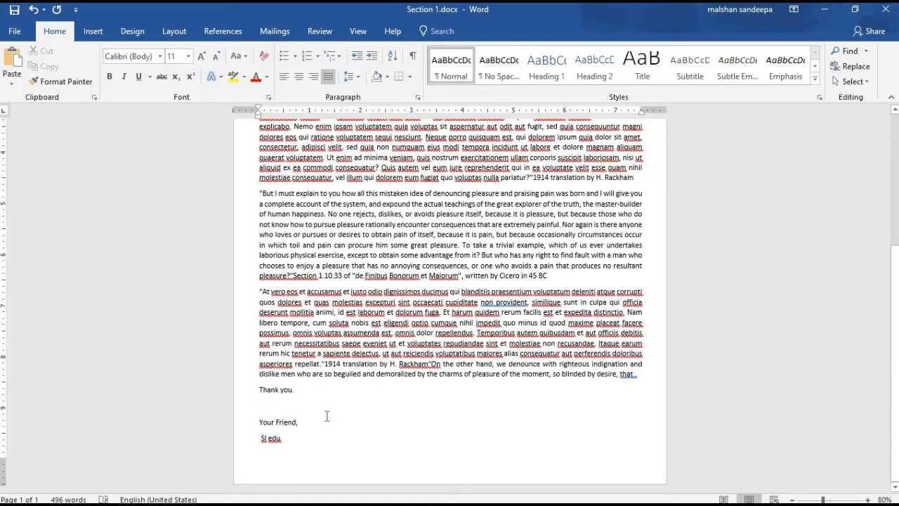
left_click(327, 415)
key("BackSpace")
key("BackSpace")
key("BackSpace")
key("BackSpace")
key("BackSpace")
key("BackSpace")
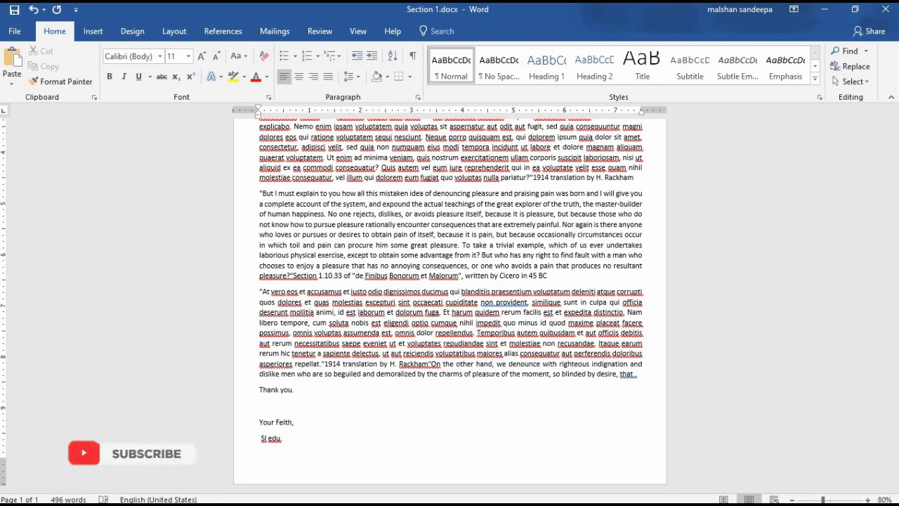
scroll(572, 368, "up", 5)
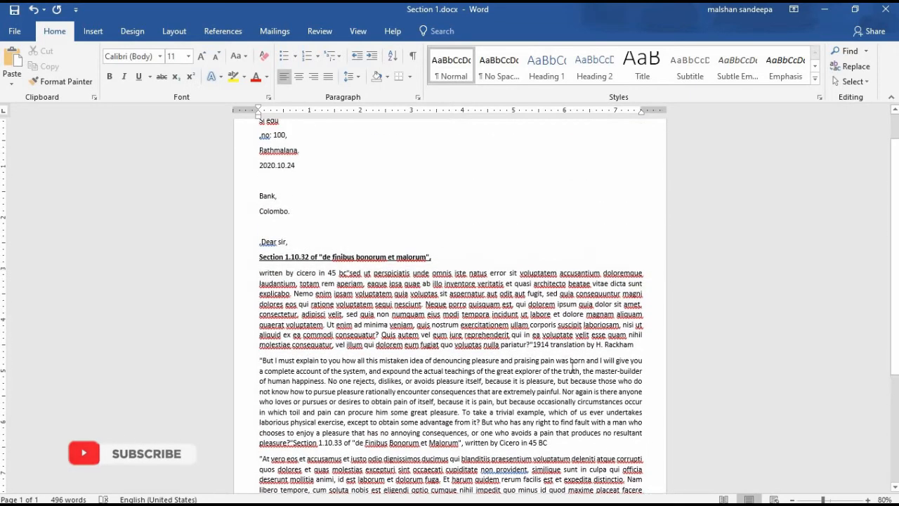
- Minimise Word and launch The Pencil Sinhala typing tool from the dock
scroll(542, 345, "up", 1)
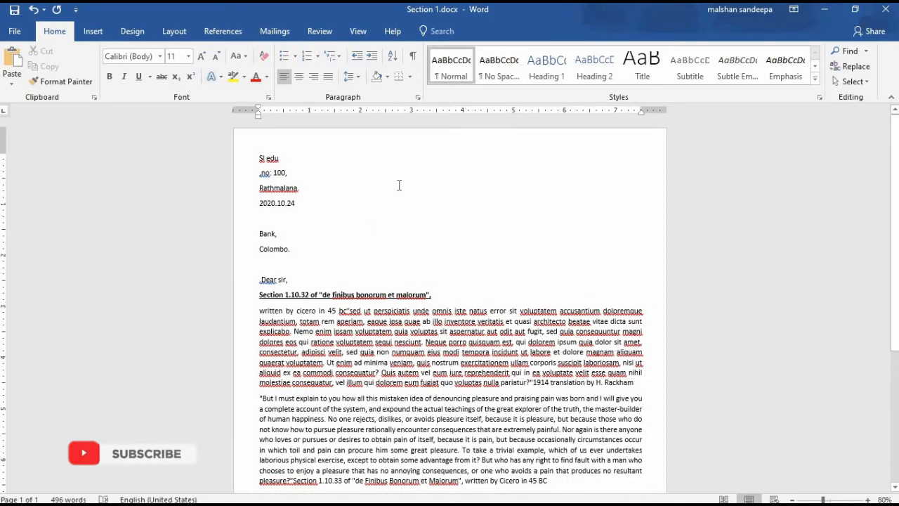
scroll(399, 185, "down", 6)
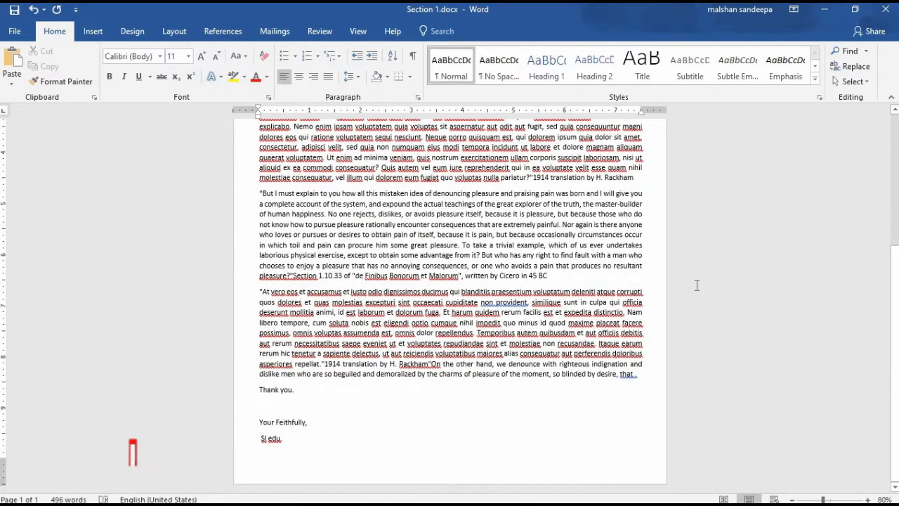
scroll(592, 330, "up", 5)
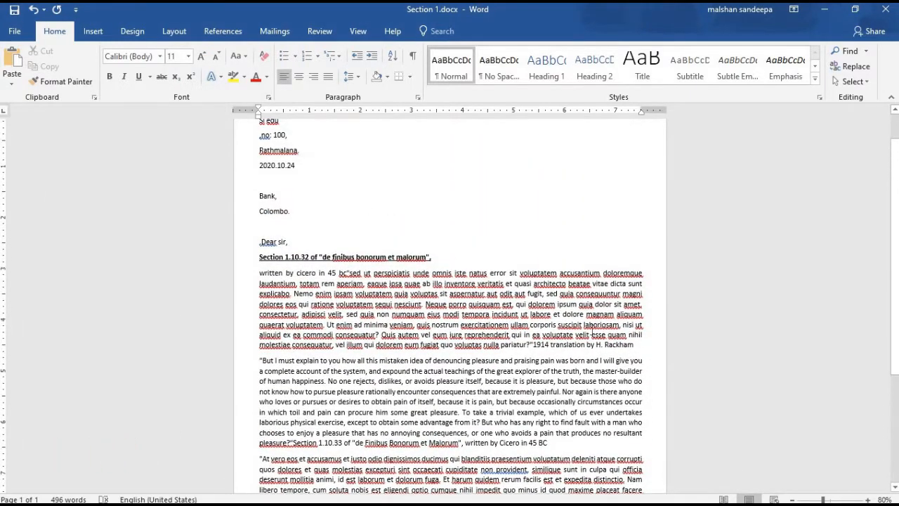
scroll(575, 335, "up", 1)
scroll(445, 290, "down", 2)
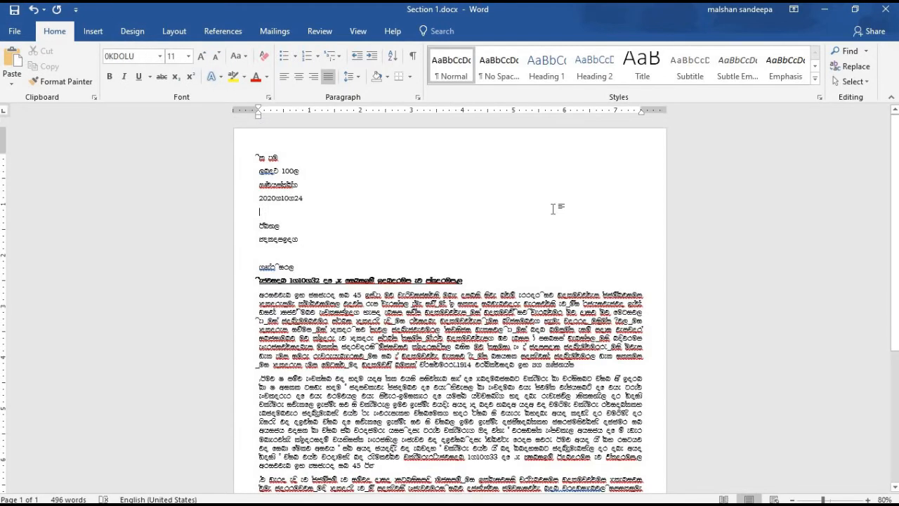
scroll(509, 212, "down", 4)
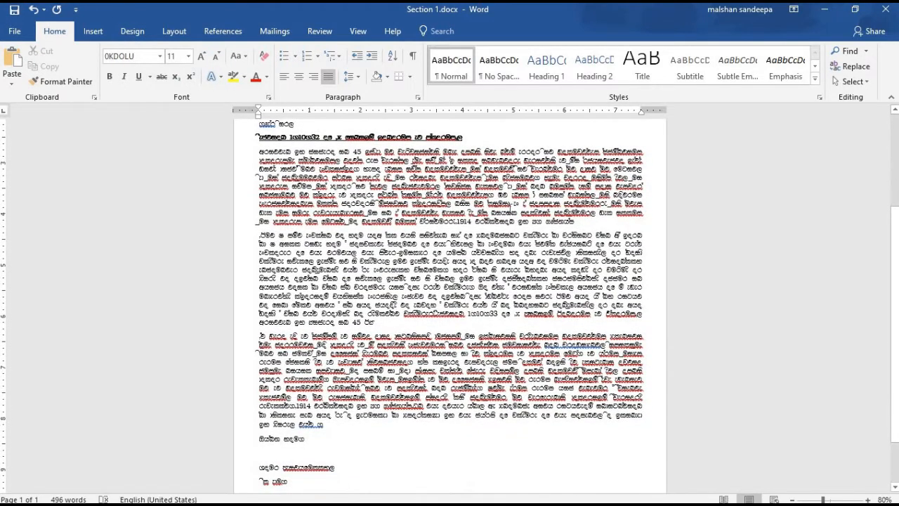
scroll(747, 326, "down", 2)
scroll(746, 326, "down", 1)
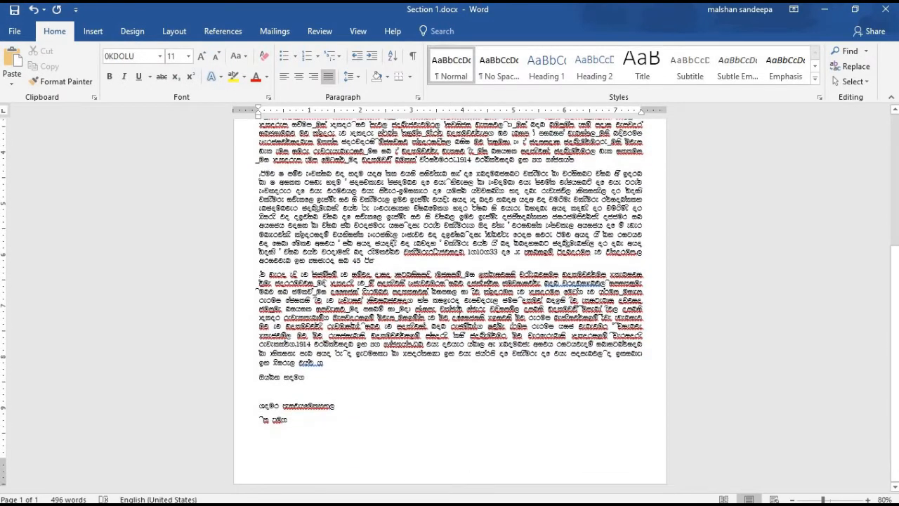
scroll(450, 302, "up", 3)
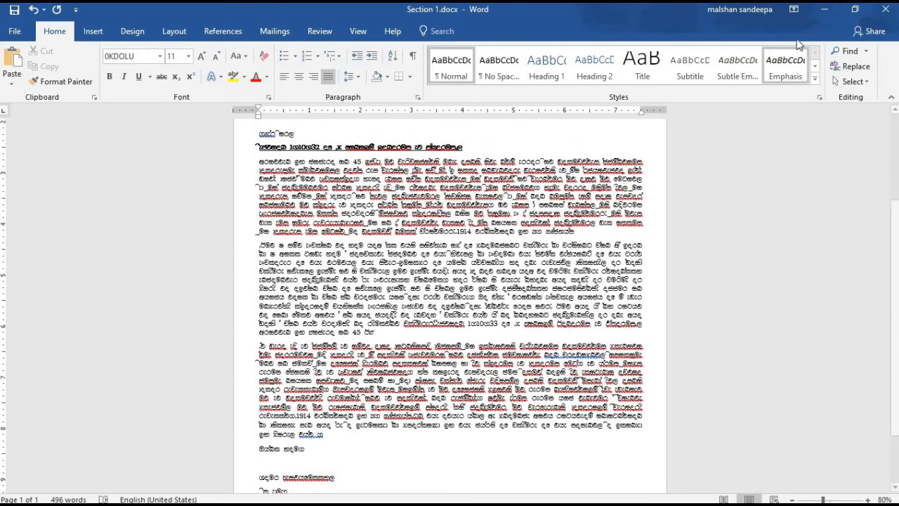
left_click(825, 10)
left_click(506, 414)
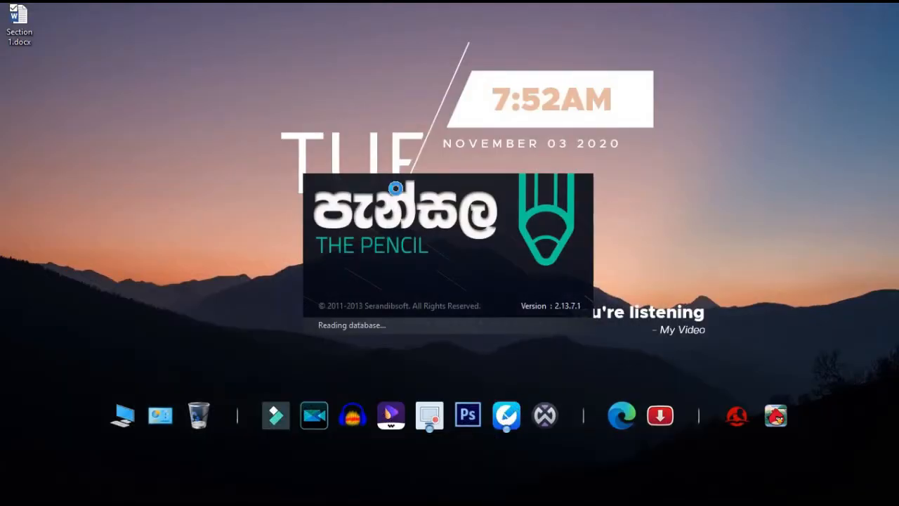
- Restore the Word letter and switch The Pencil from UNICODE to OFFICE mode
mouse_move(220, 495)
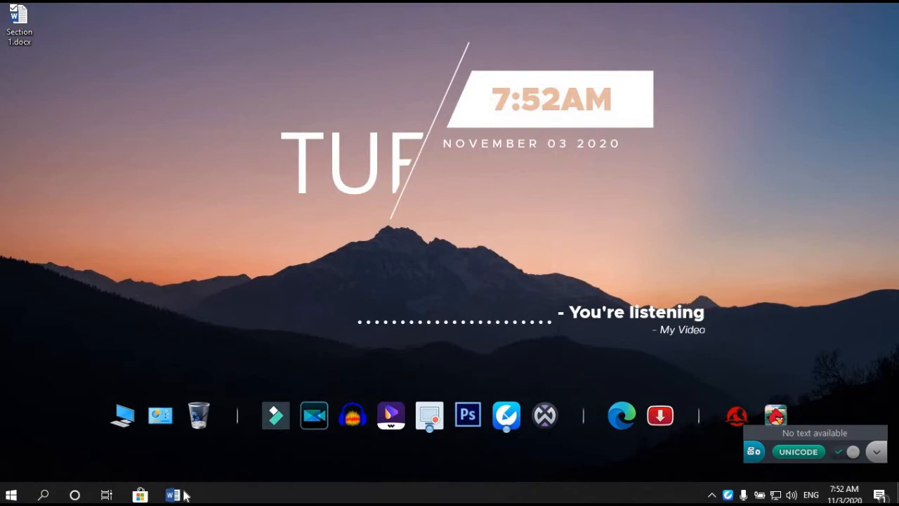
left_click(184, 495)
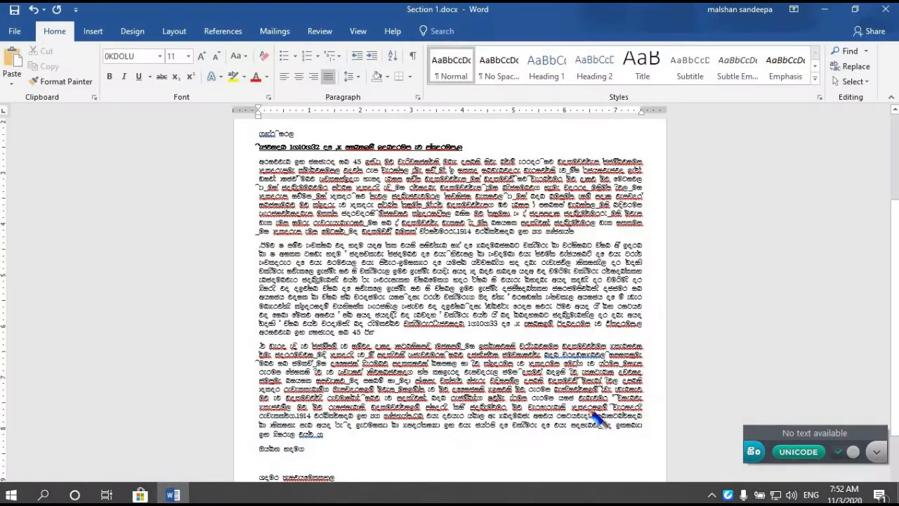
left_click(801, 454)
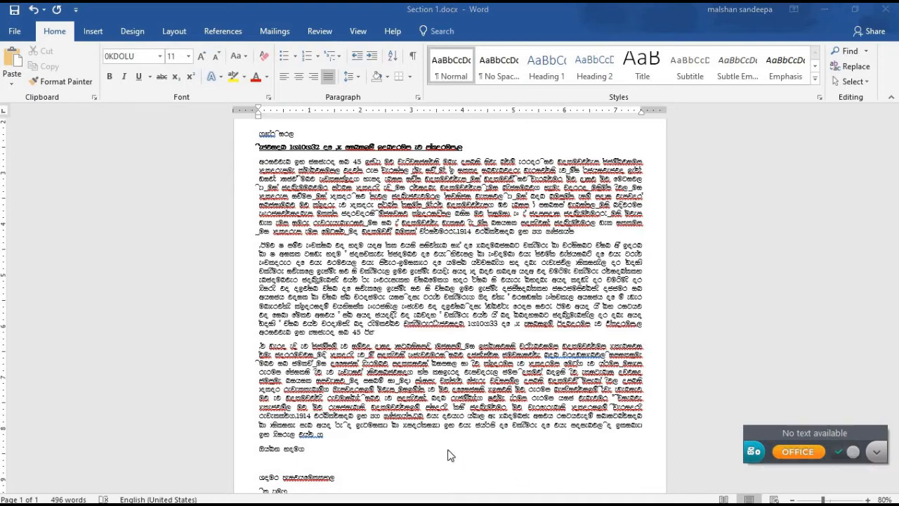
scroll(451, 456, "down", 2)
left_click(311, 447)
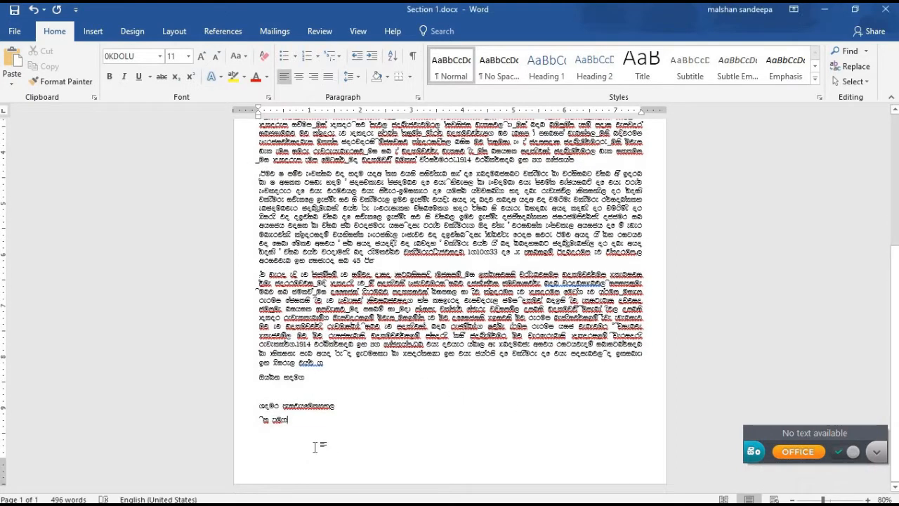
- Type the closing line 'අම්මා' at the end of the letter, undoing the automatic first-letter change
type("අම්මා")
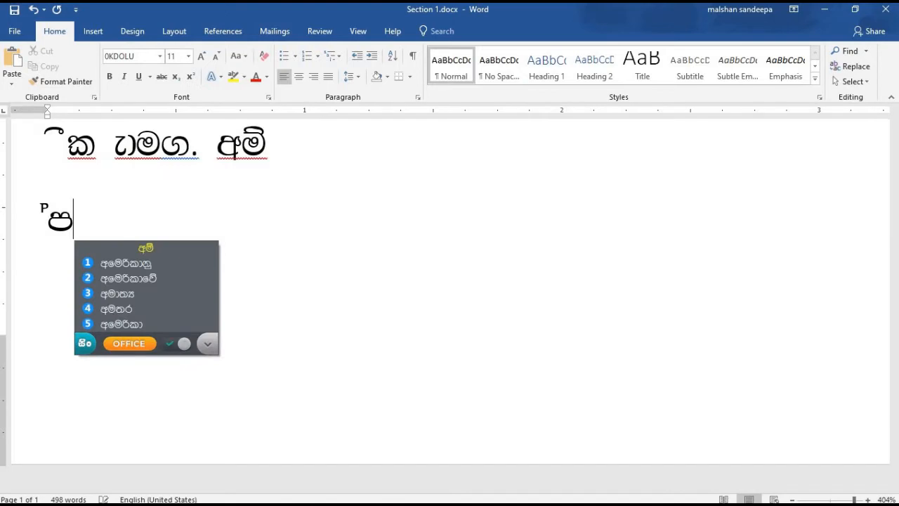
type("m")
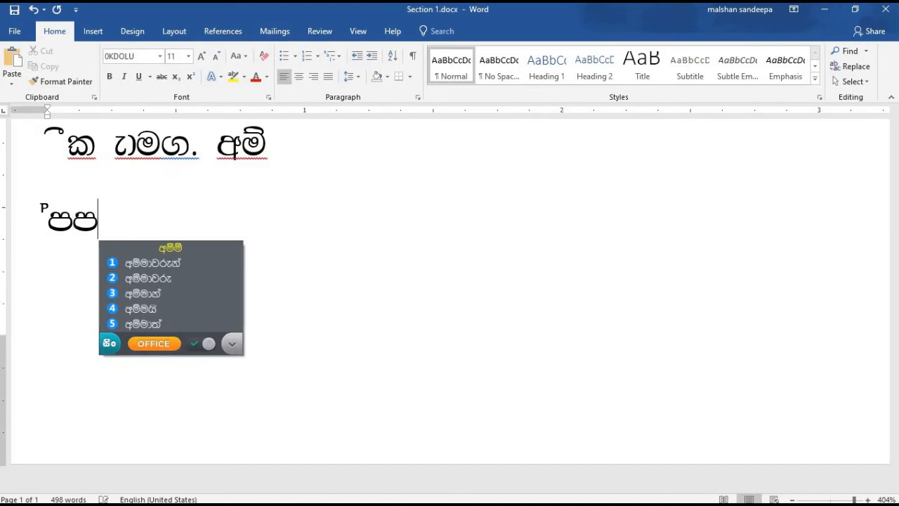
type("a")
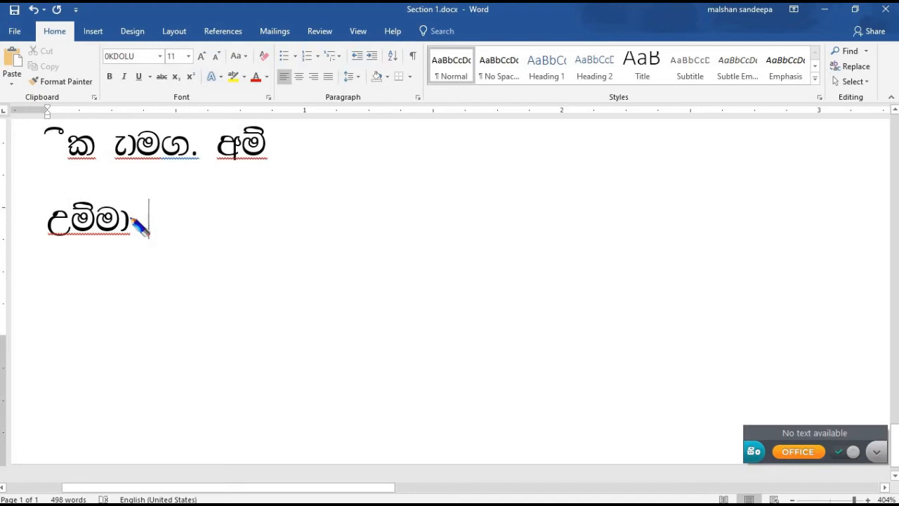
key("ctrl+z")
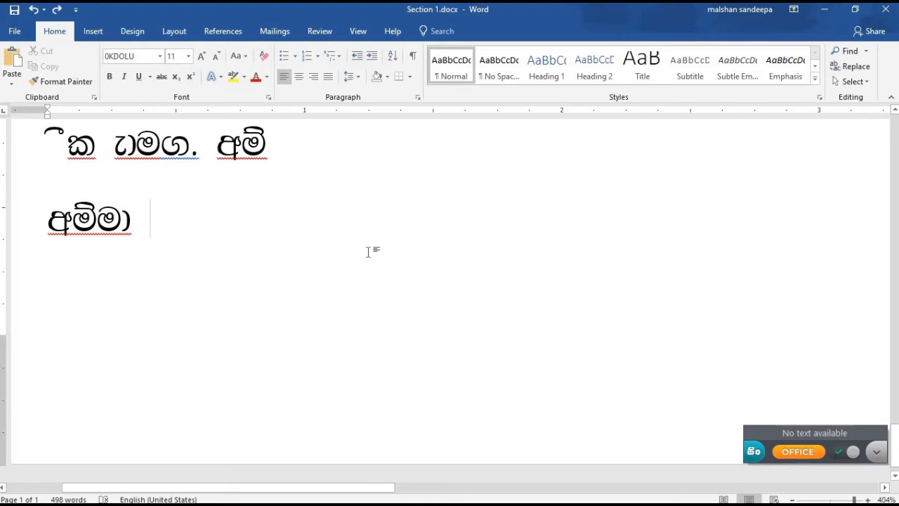
scroll(388, 255, "up", 18)
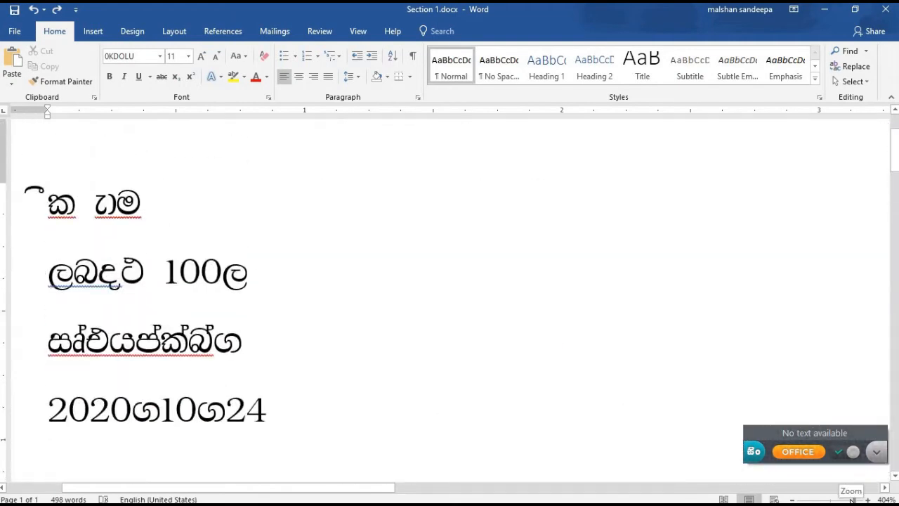
- Zoom the letter out to 100% to see the whole page
left_click_drag(854, 498, 834, 499)
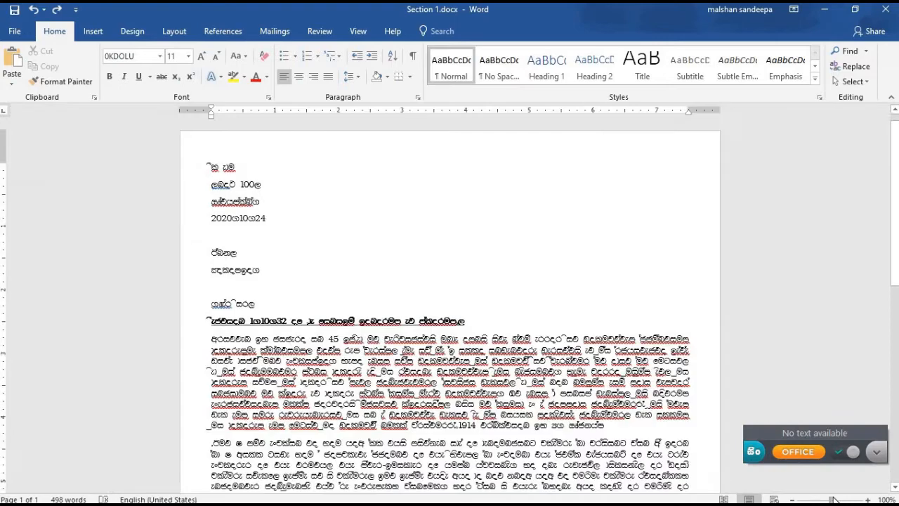
scroll(548, 305, "down", 9)
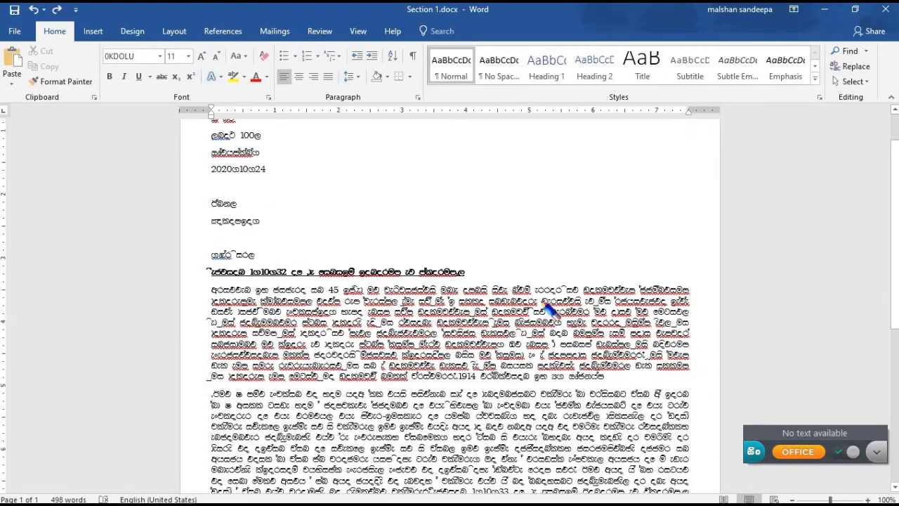
scroll(548, 313, "up", 10)
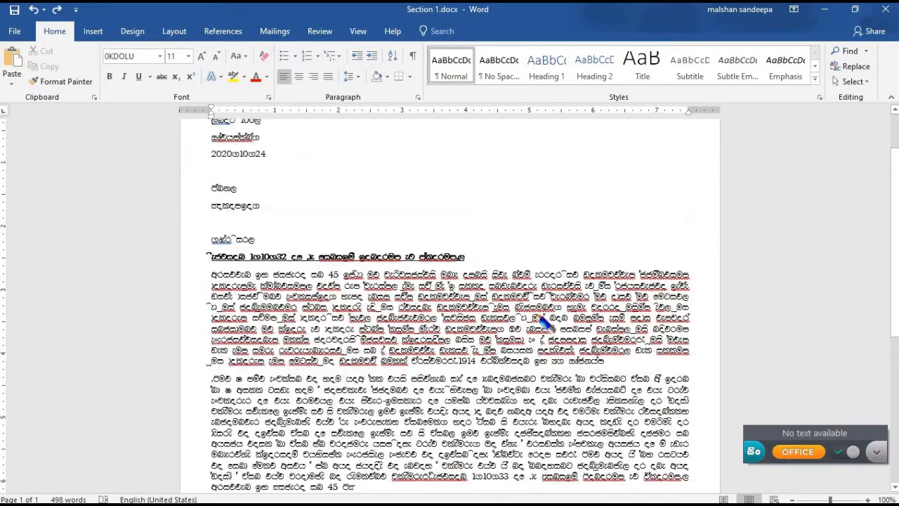
scroll(419, 248, "down", 2)
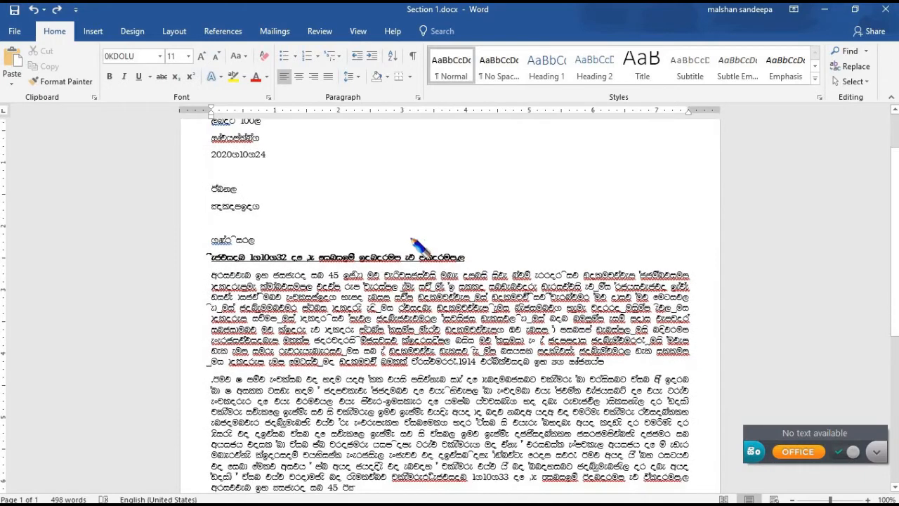
scroll(387, 322, "down", 2)
scroll(386, 322, "down", 1)
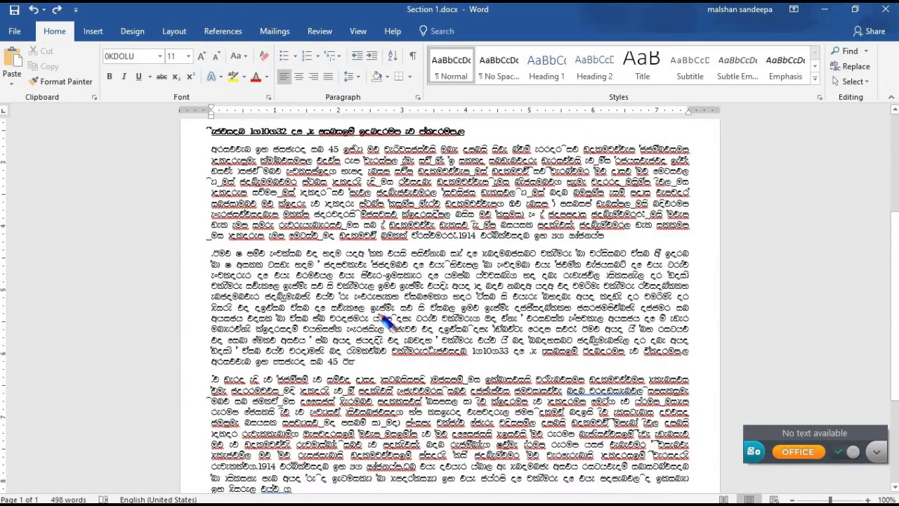
scroll(385, 322, "up", 3)
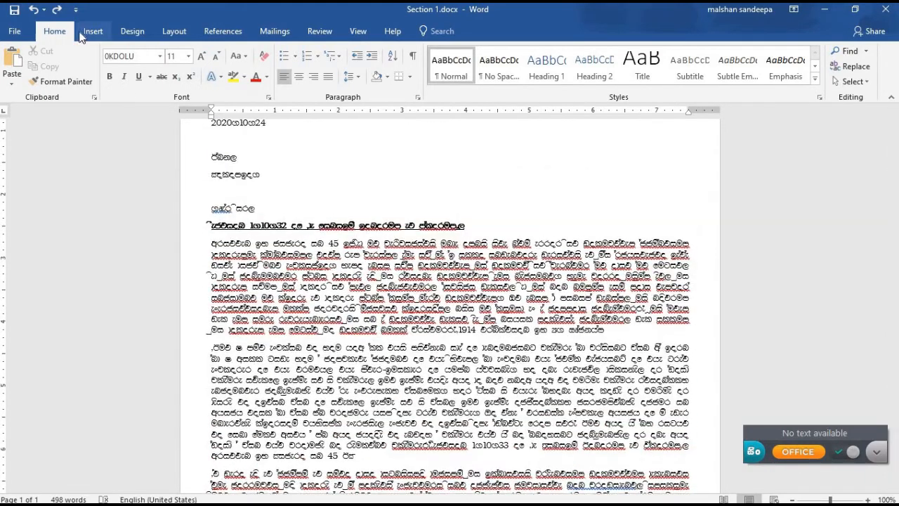
- Insert the red logo picture from D:\Sl edu\Every Time Use into the letter
left_click(92, 31)
left_click(121, 51)
left_click(61, 223)
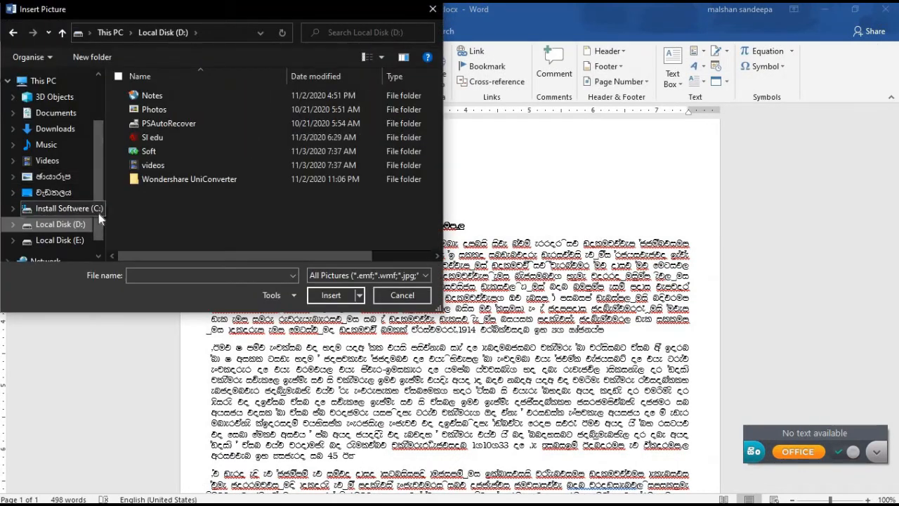
double_click(151, 136)
double_click(234, 144)
double_click(235, 148)
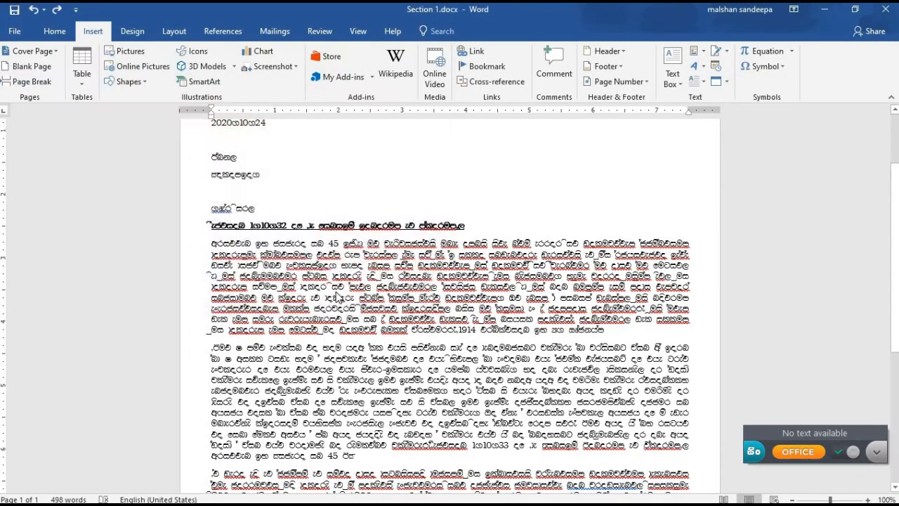
scroll(513, 317, "down", 2)
- Resize the logo with its side and corner handles to about 1.31" by 1.7"
scroll(513, 317, "up", 2)
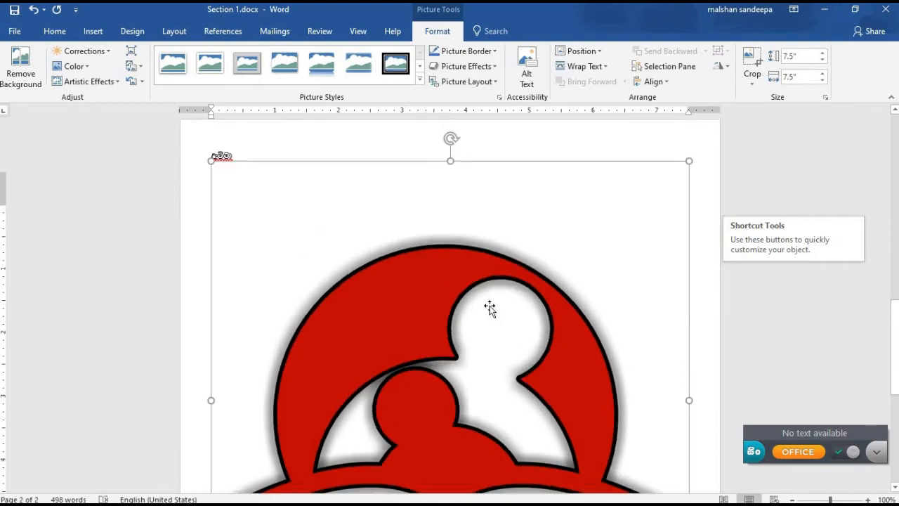
left_click_drag(328, 298, 508, 406)
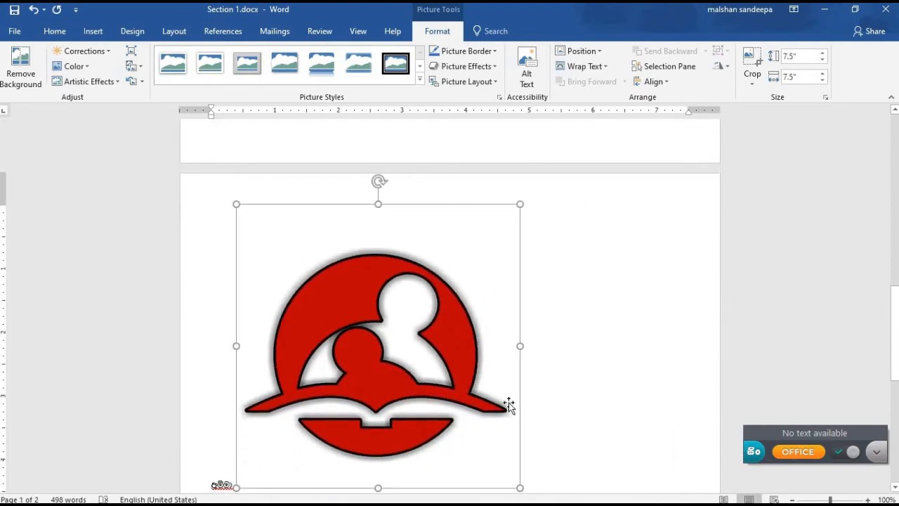
left_click_drag(521, 347, 424, 450)
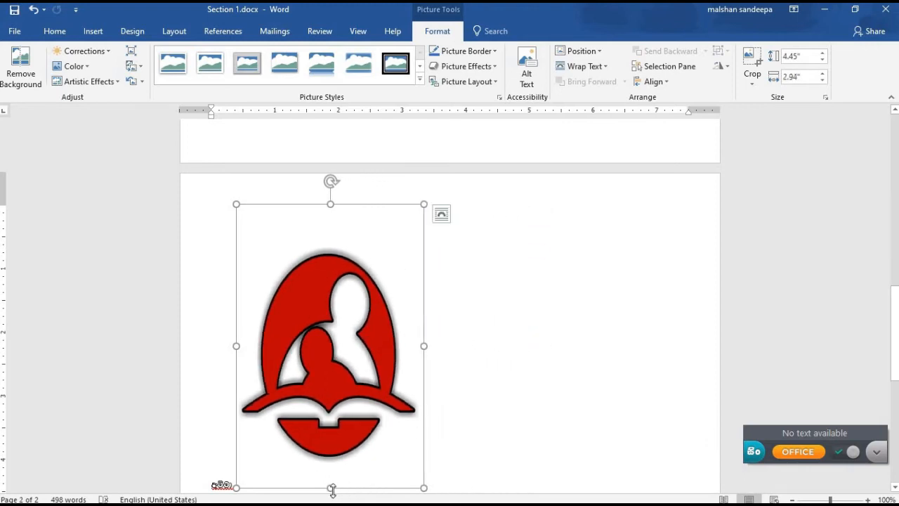
left_click_drag(330, 482, 338, 350)
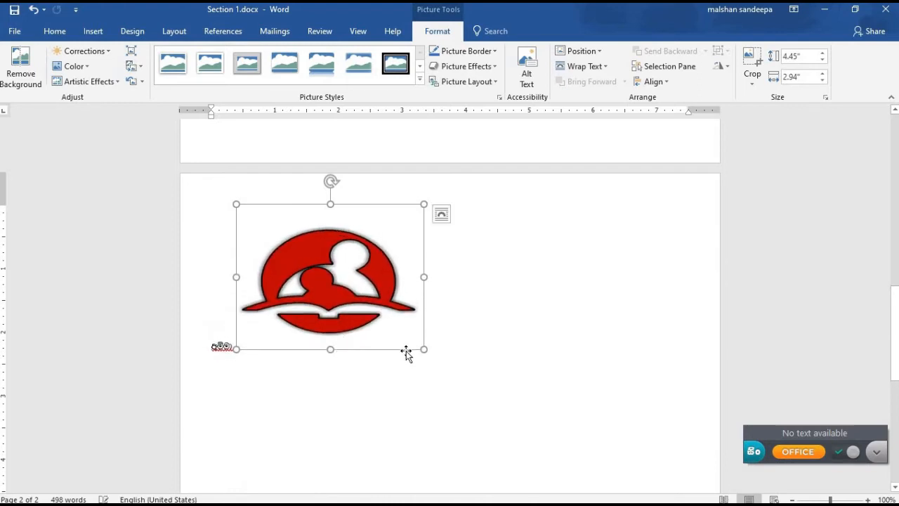
left_click_drag(405, 332, 317, 279)
- Try rotating the logo, then drag it up into the letter's body text
left_click_drag(309, 188, 293, 208)
left_click_drag(302, 247, 316, 167)
left_click_drag(310, 269, 351, 163)
- Move the logo up and set its text wrapping to In Line with Text
scroll(409, 198, "up", 3)
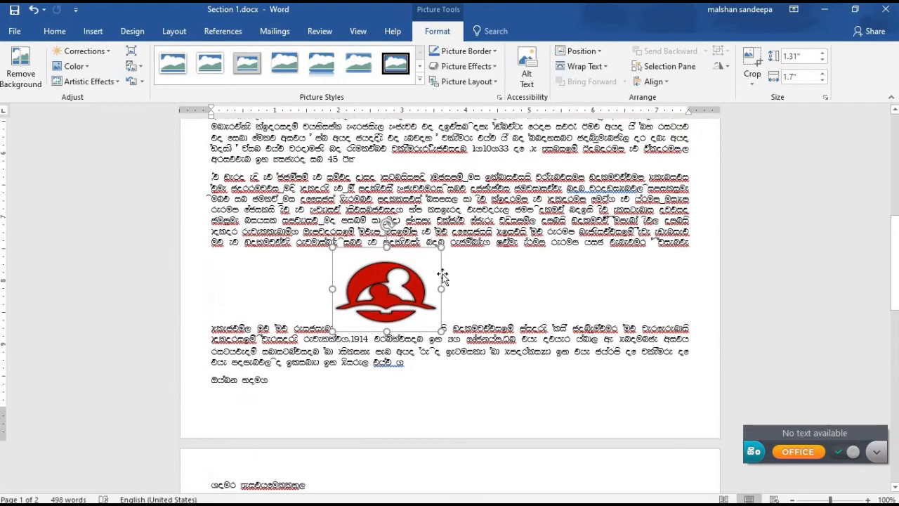
left_click_drag(400, 288, 534, 153)
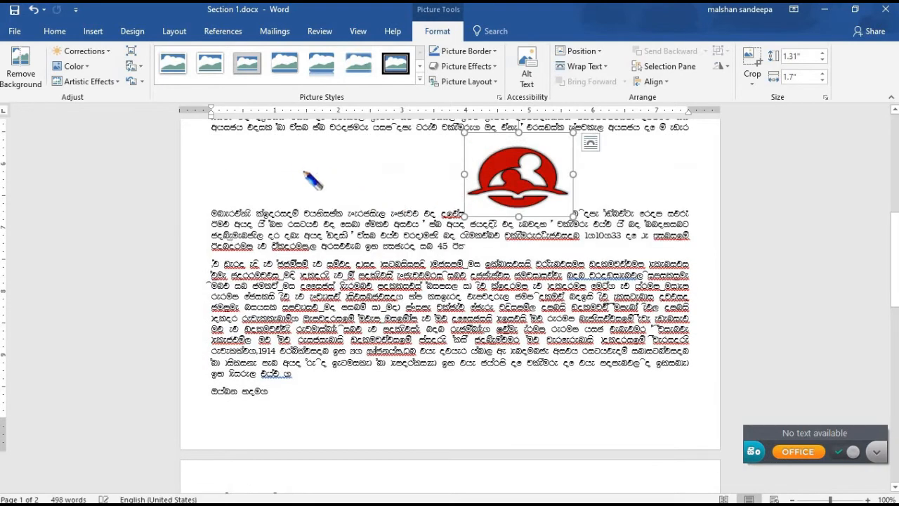
right_click(535, 180)
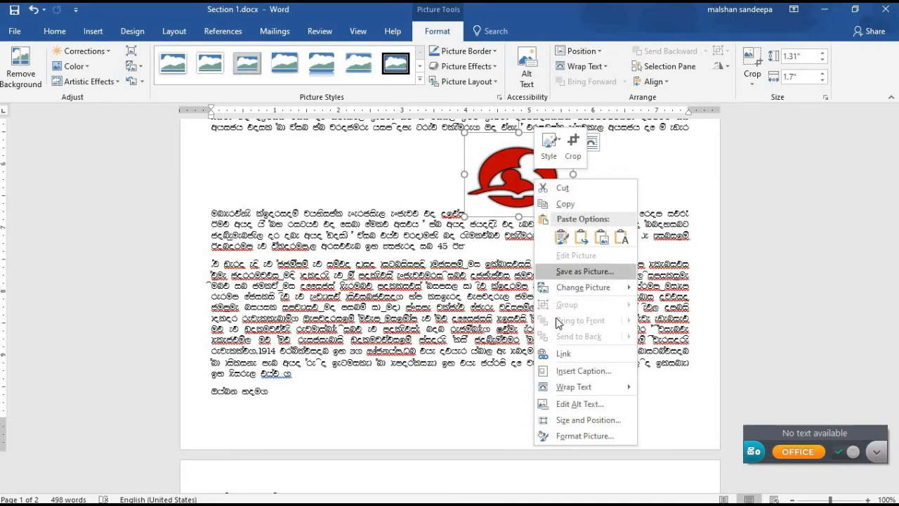
mouse_move(571, 381)
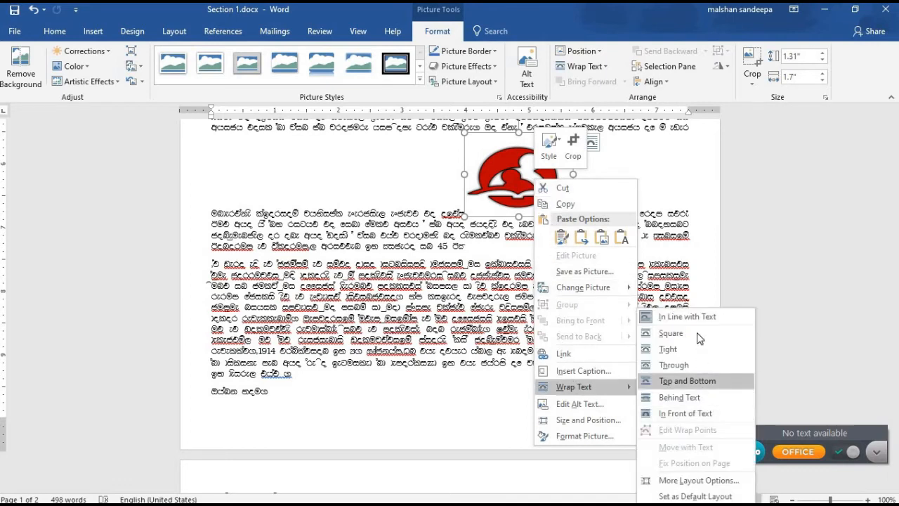
left_click(699, 320)
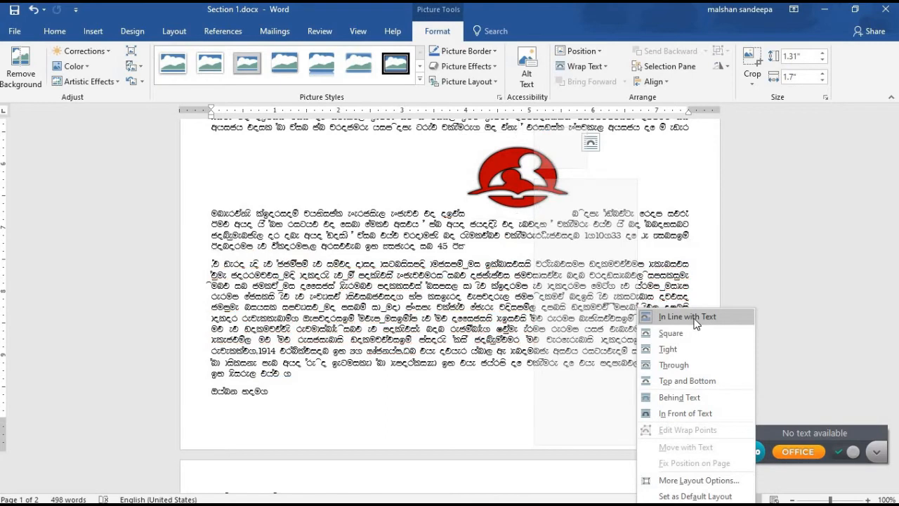
- Change the logo's wrapping to Square and shift it left within the paragraph
right_click(542, 184)
mouse_move(591, 390)
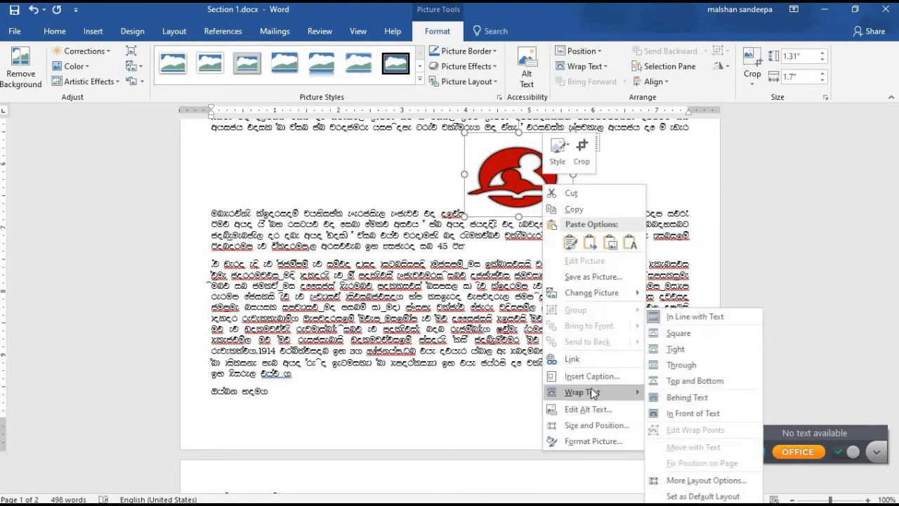
left_click(686, 335)
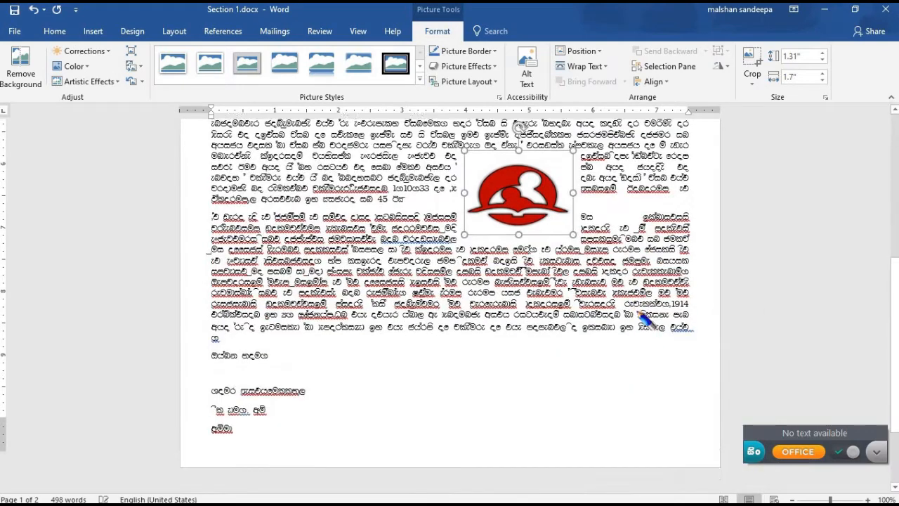
left_click_drag(520, 224, 446, 202)
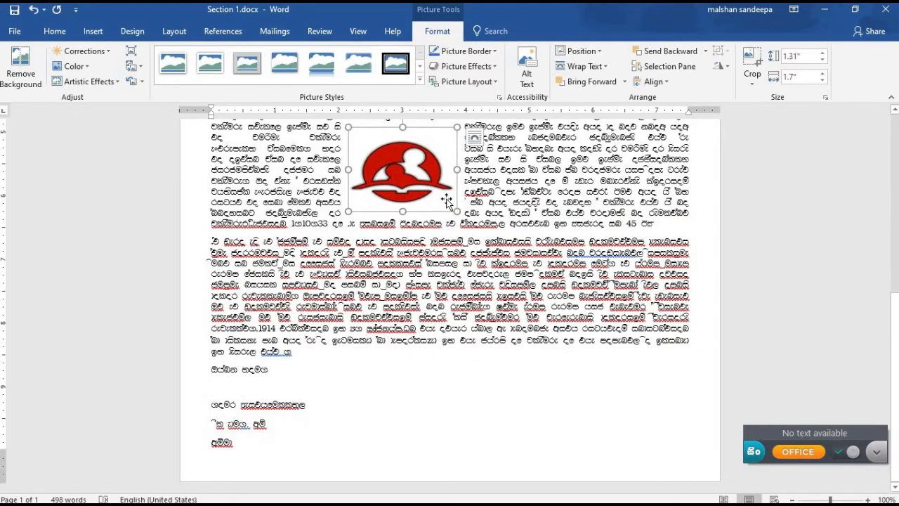
- Set the logo's wrapping to Tight and place it in the middle of the first paragraph
scroll(460, 204, "up", 3)
right_click(540, 285)
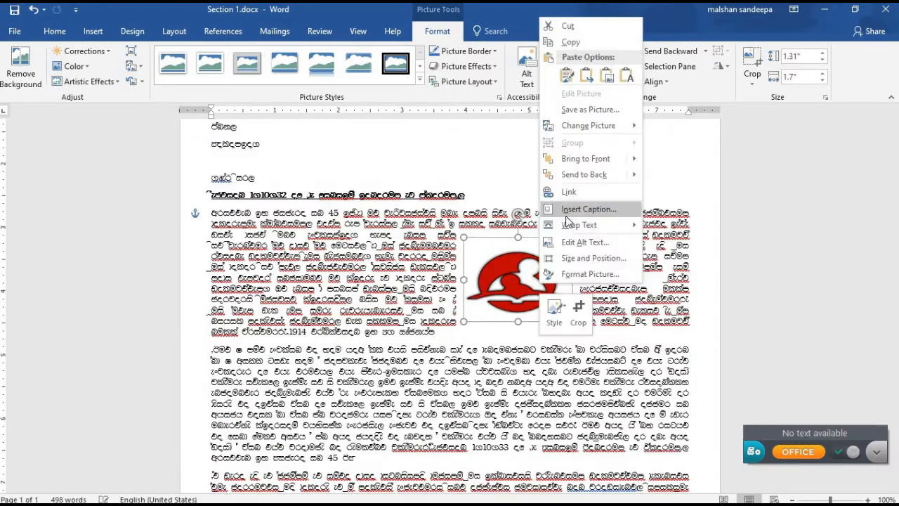
mouse_move(566, 224)
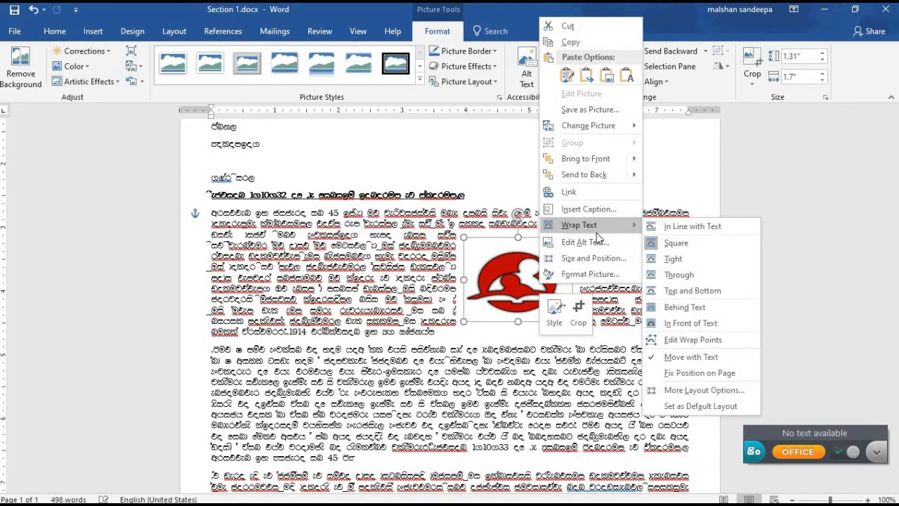
left_click(673, 260)
left_click_drag(496, 288, 621, 284)
left_click_drag(566, 327, 359, 328)
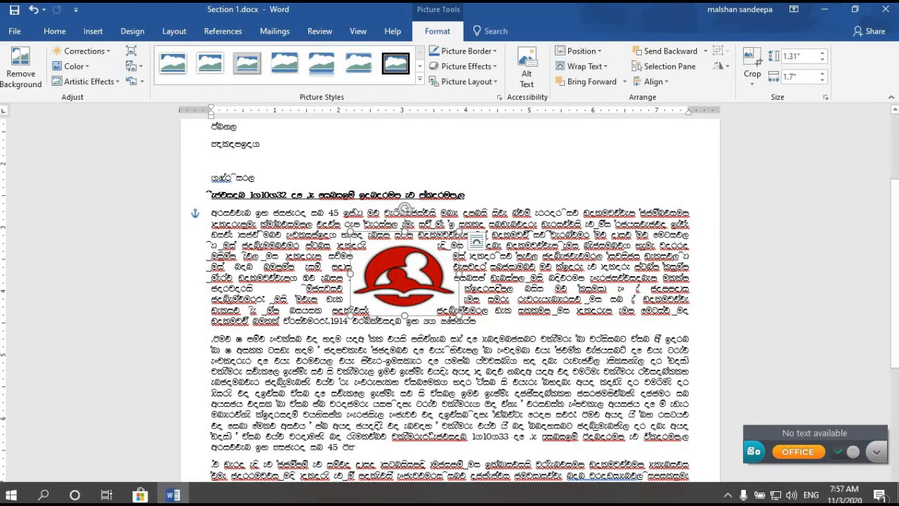
- Set the logo's wrapping to Behind Text so it floats at the top right
right_click(431, 281)
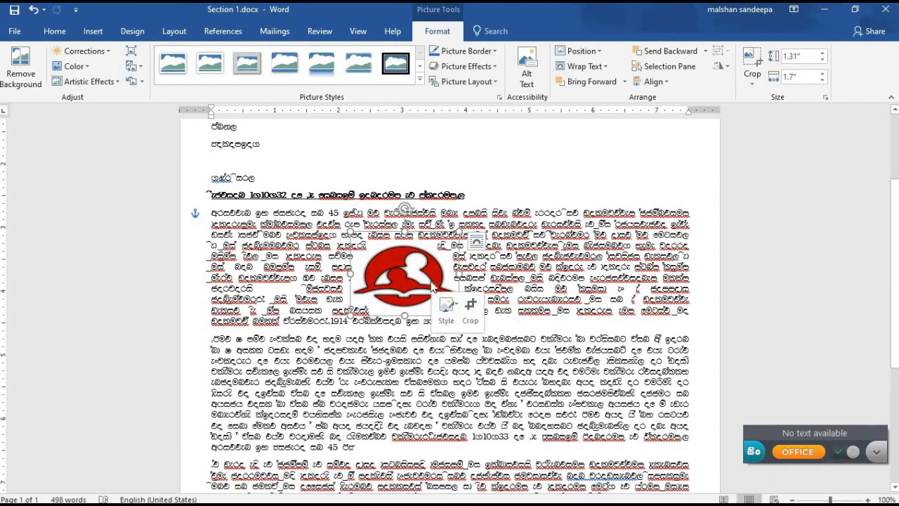
mouse_move(464, 223)
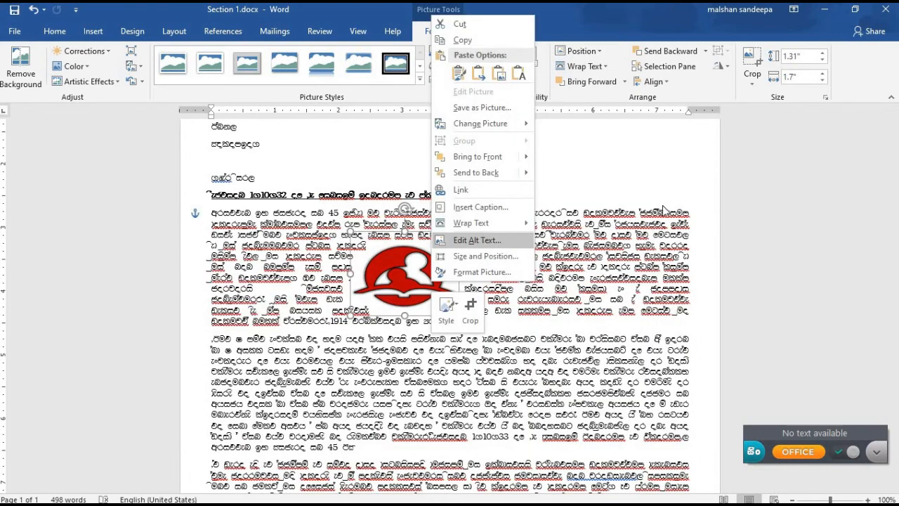
left_click(693, 172)
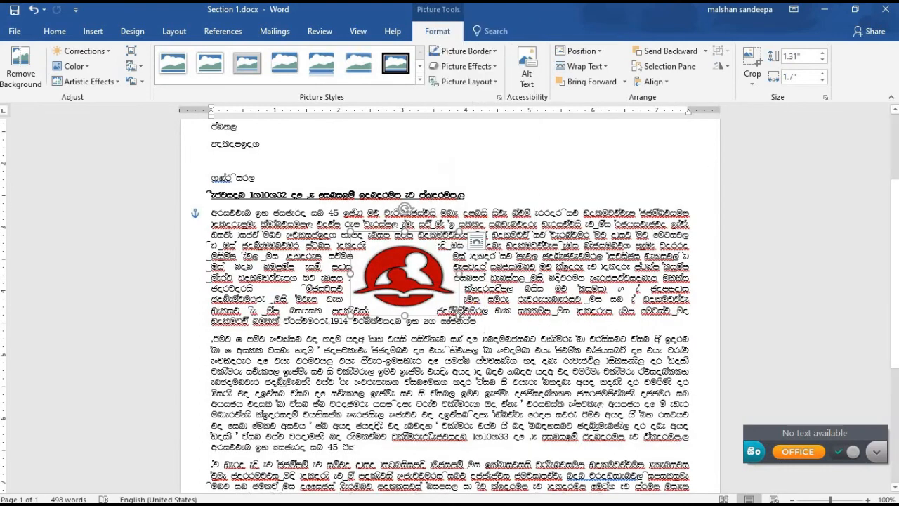
right_click(396, 273)
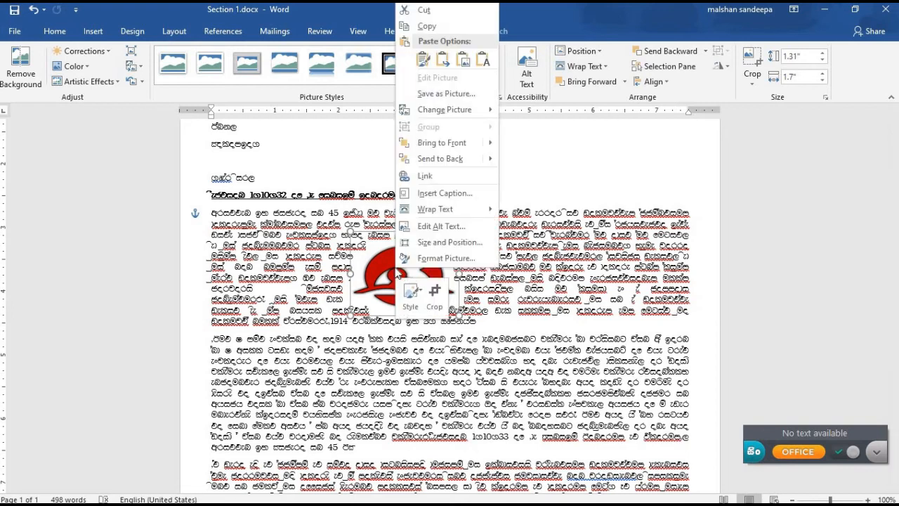
mouse_move(436, 210)
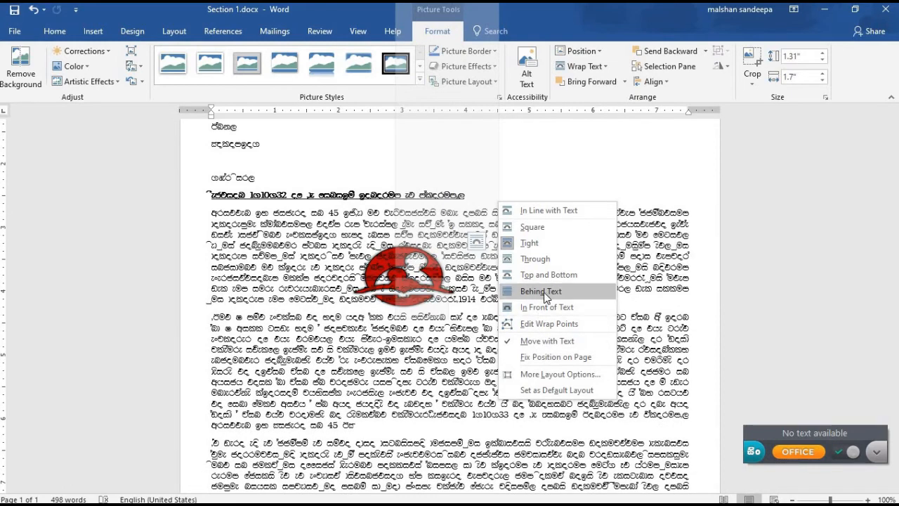
left_click(544, 293)
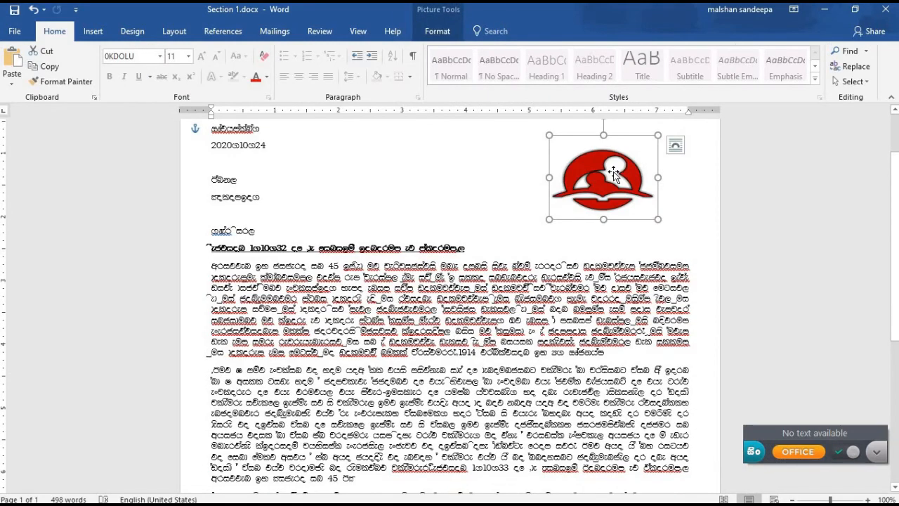